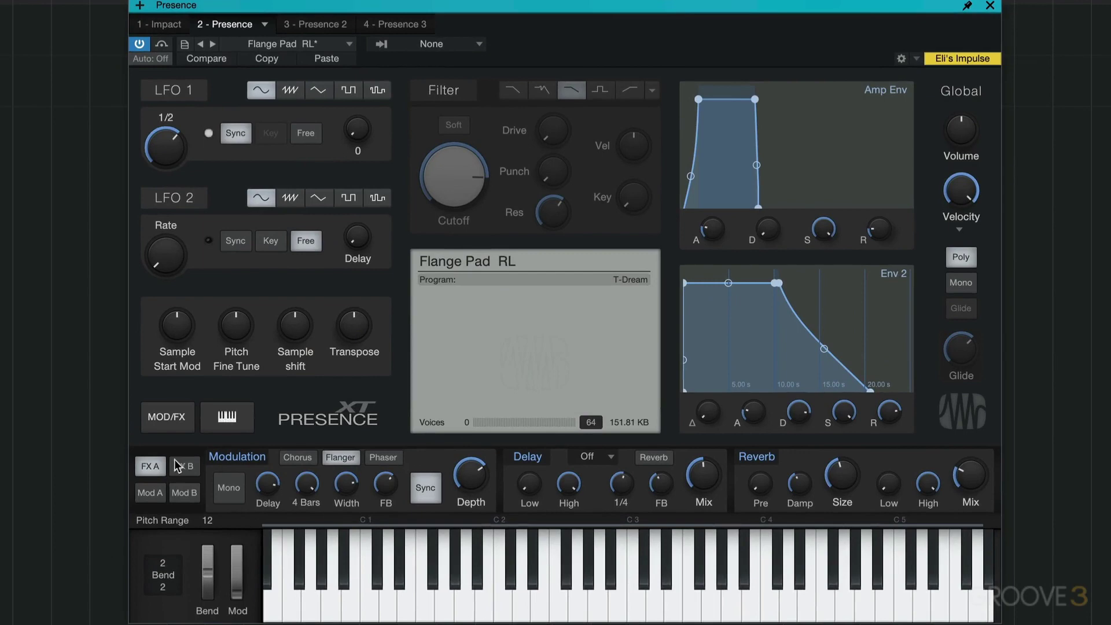
- Preview the FX B page, then audition Chorus on FX A before returning to Flanger
click(186, 467)
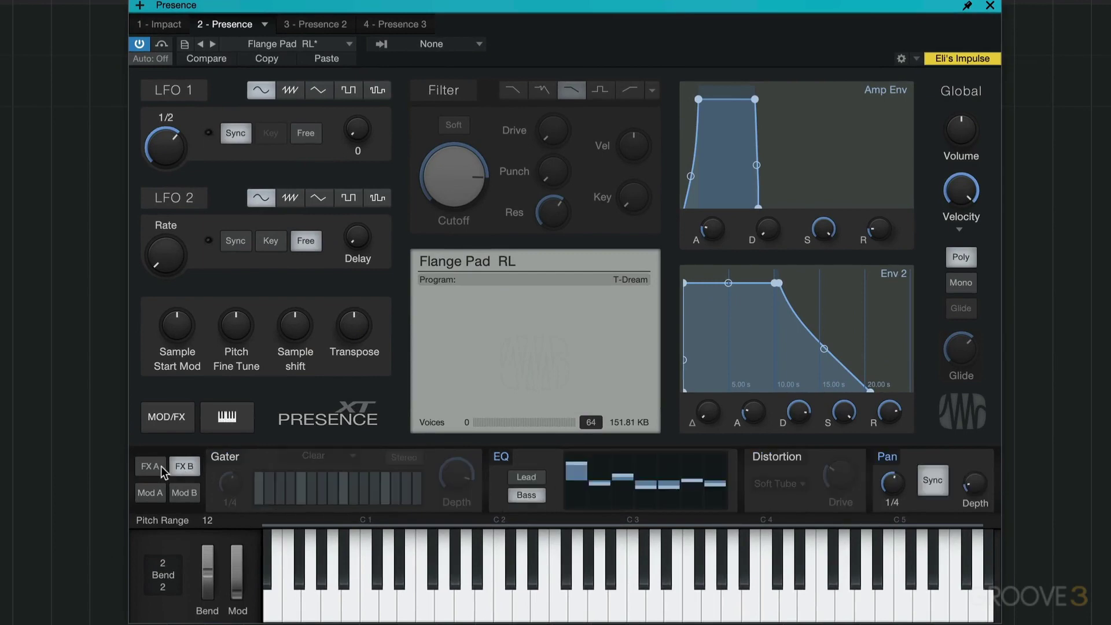
click(150, 466)
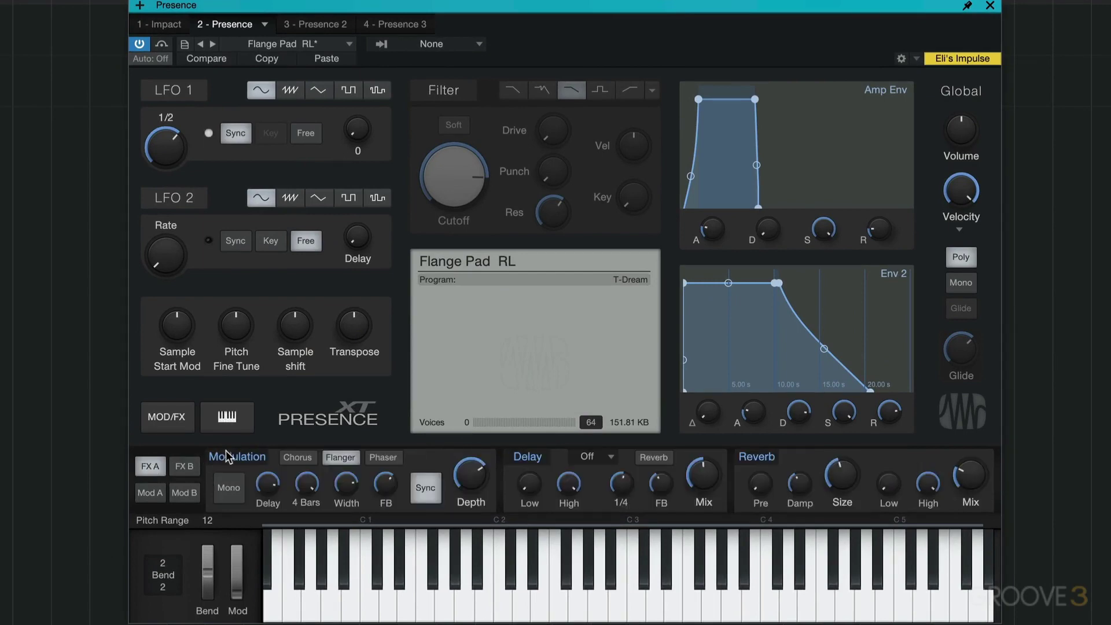
click(297, 458)
click(343, 463)
- Route the Delay into the Reverb with its mode left Off, and show FX B
click(658, 460)
click(606, 457)
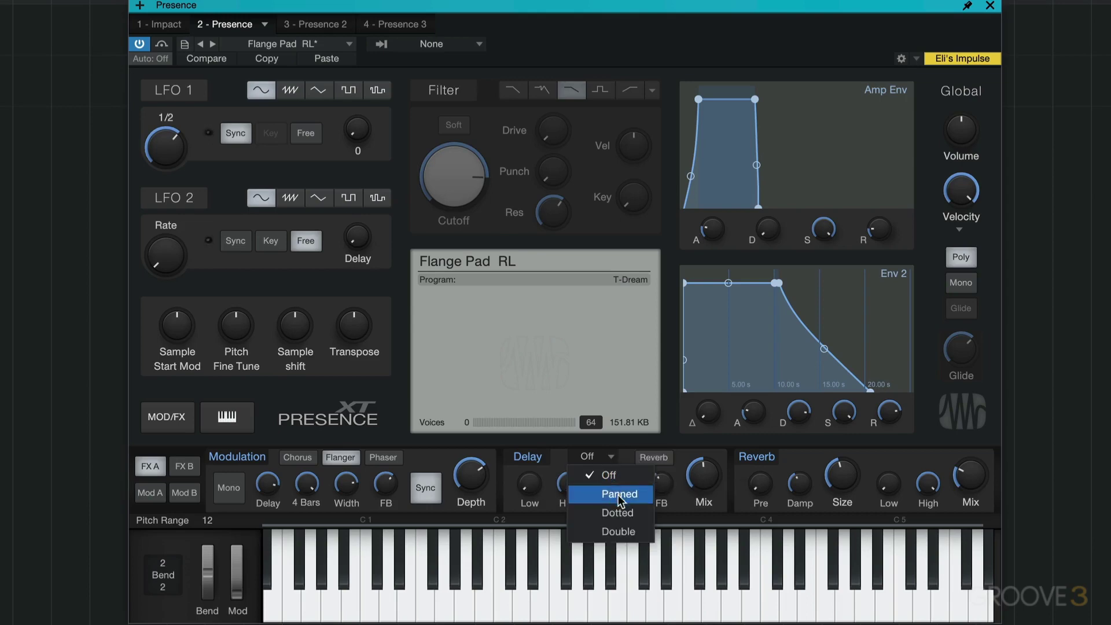
click(619, 447)
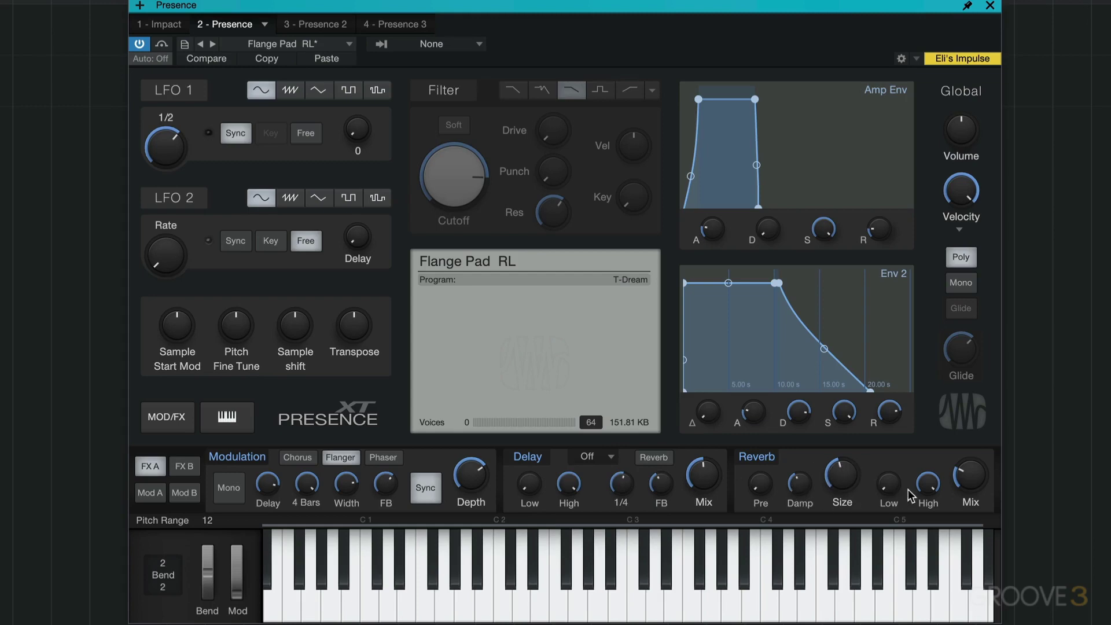
click(184, 466)
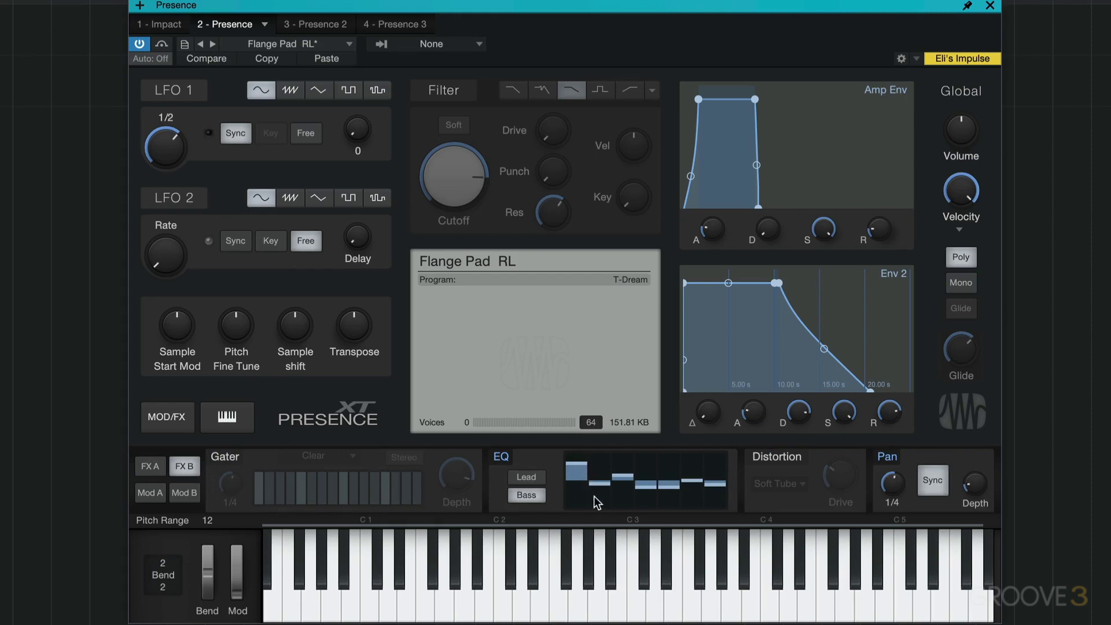
click(777, 456)
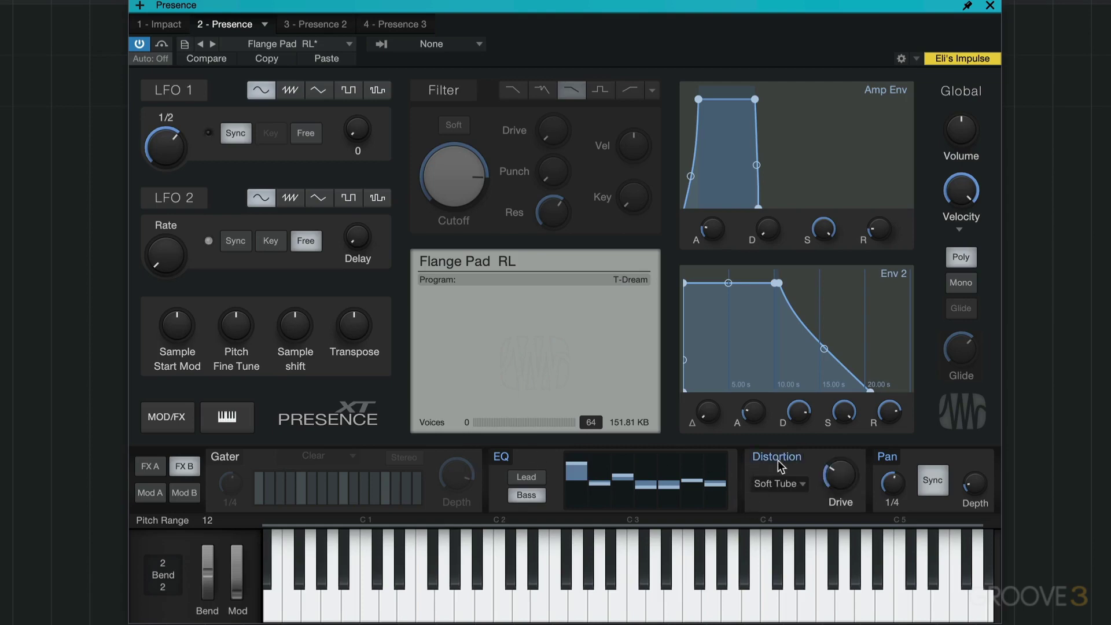
click(778, 484)
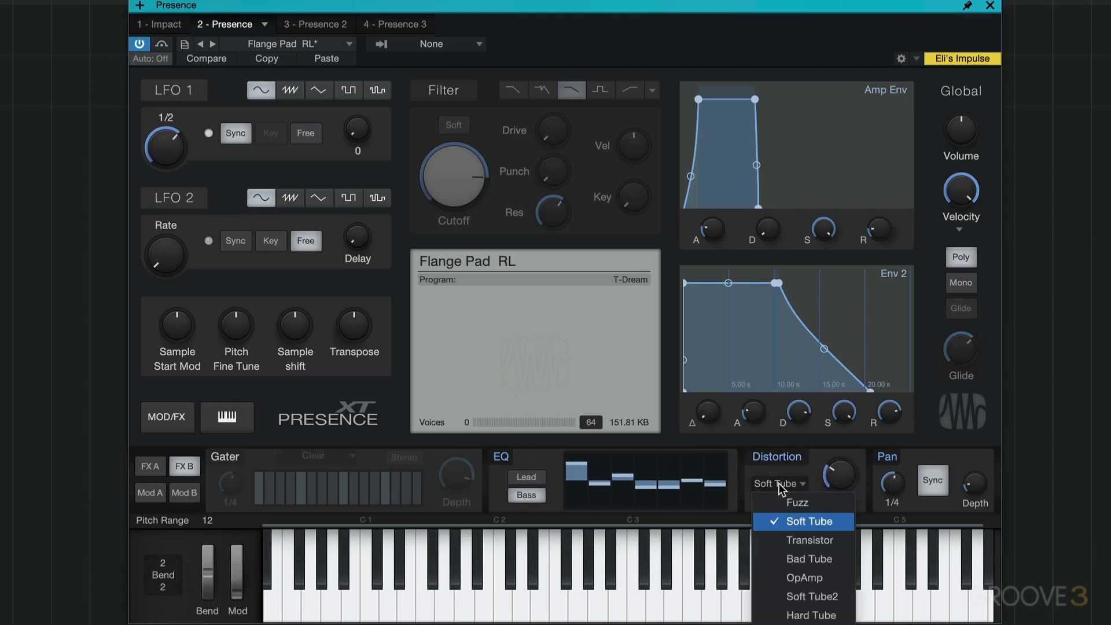
click(809, 469)
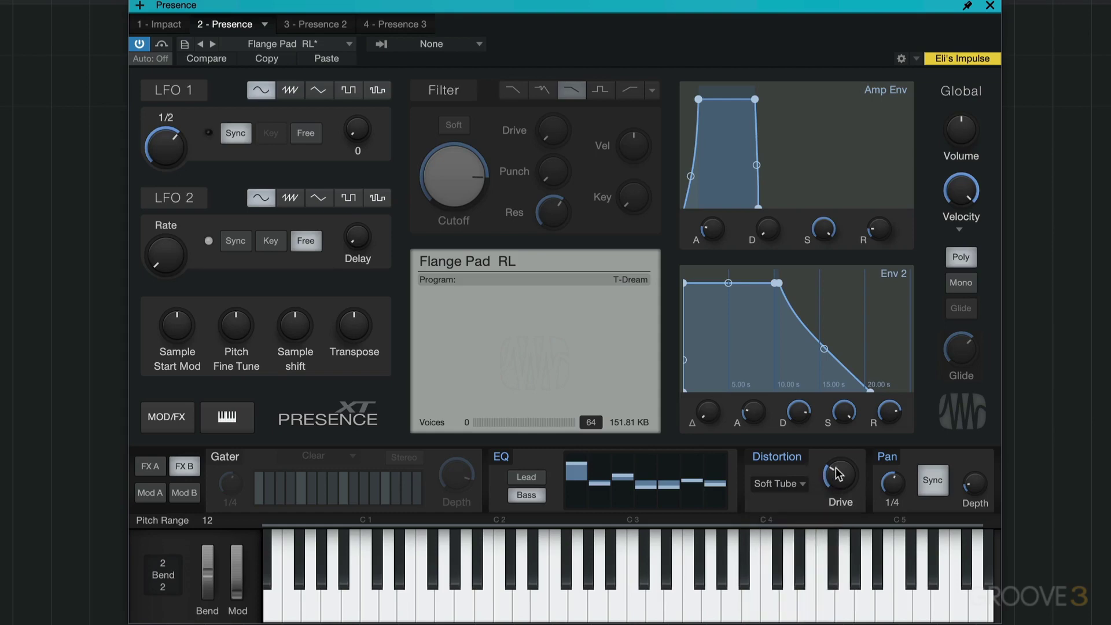
click(776, 456)
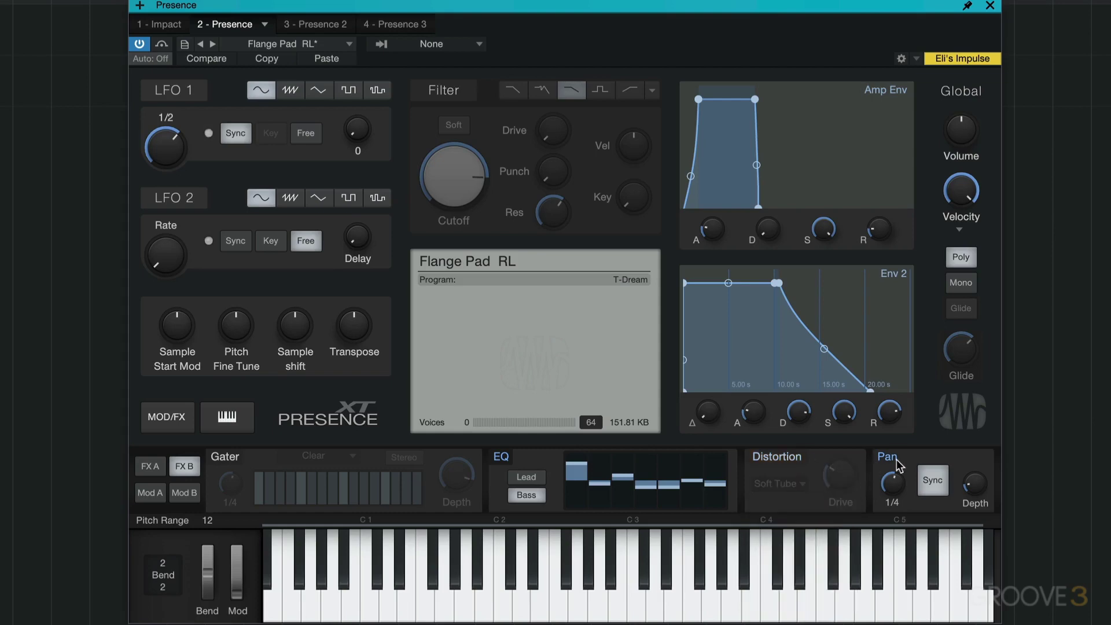
click(938, 481)
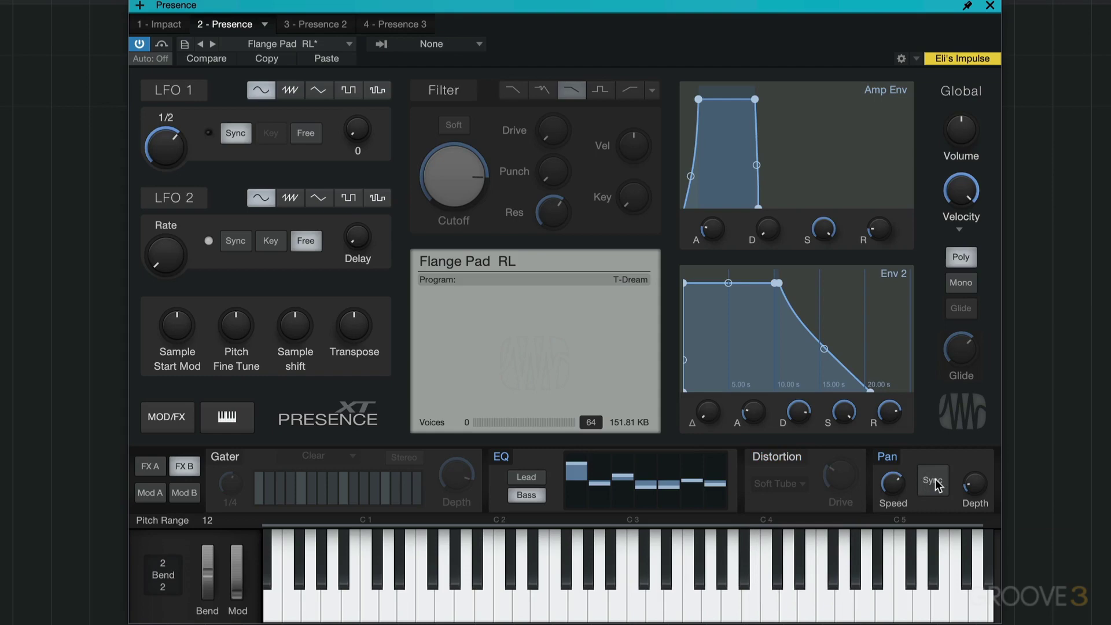
click(933, 481)
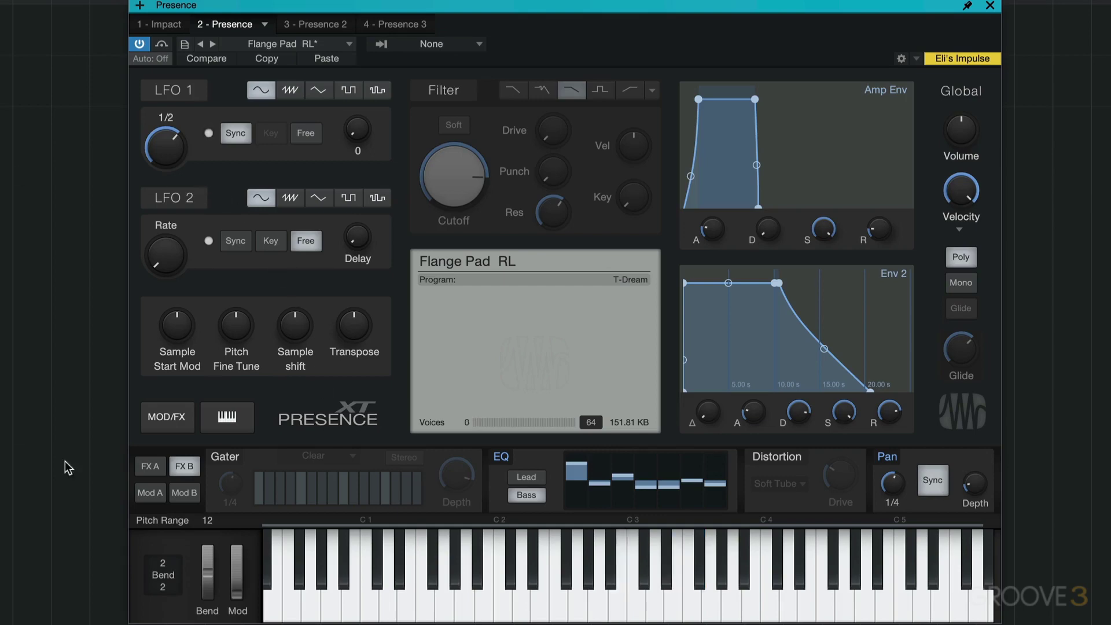
- Audition Phaser, Chorus and Flanger on FX A, settling on Phaser at a 2 Bars rate
click(154, 466)
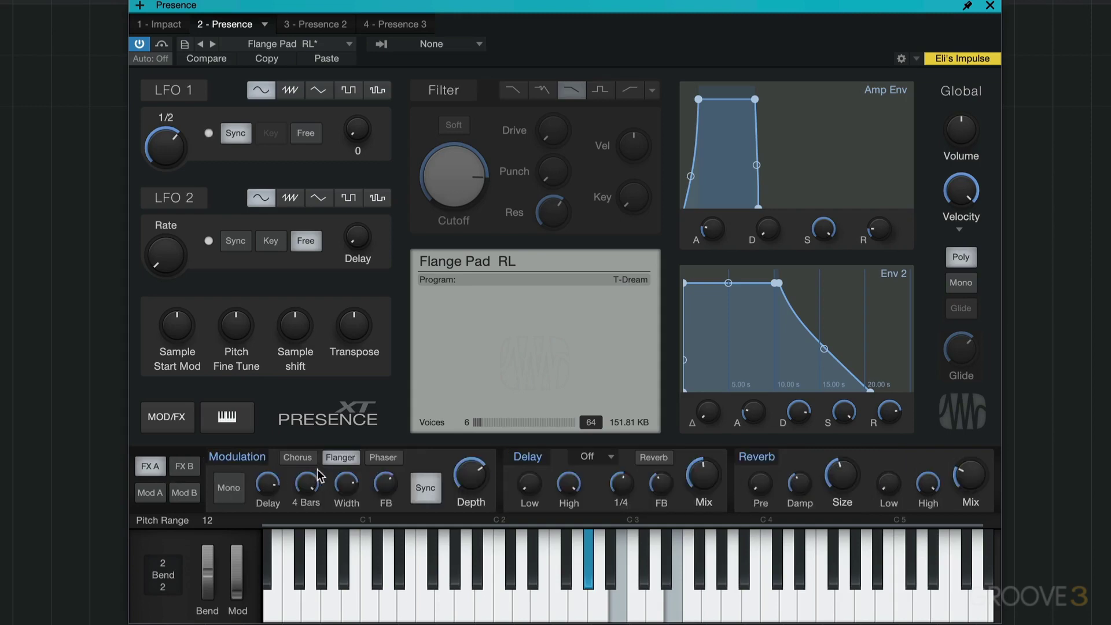
click(379, 457)
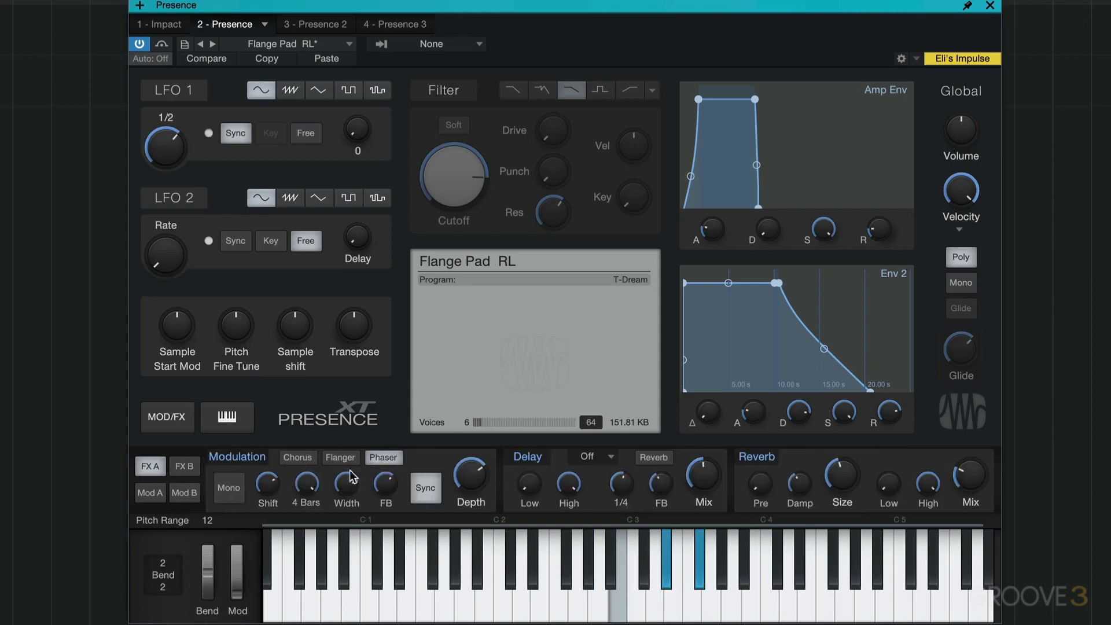
click(305, 460)
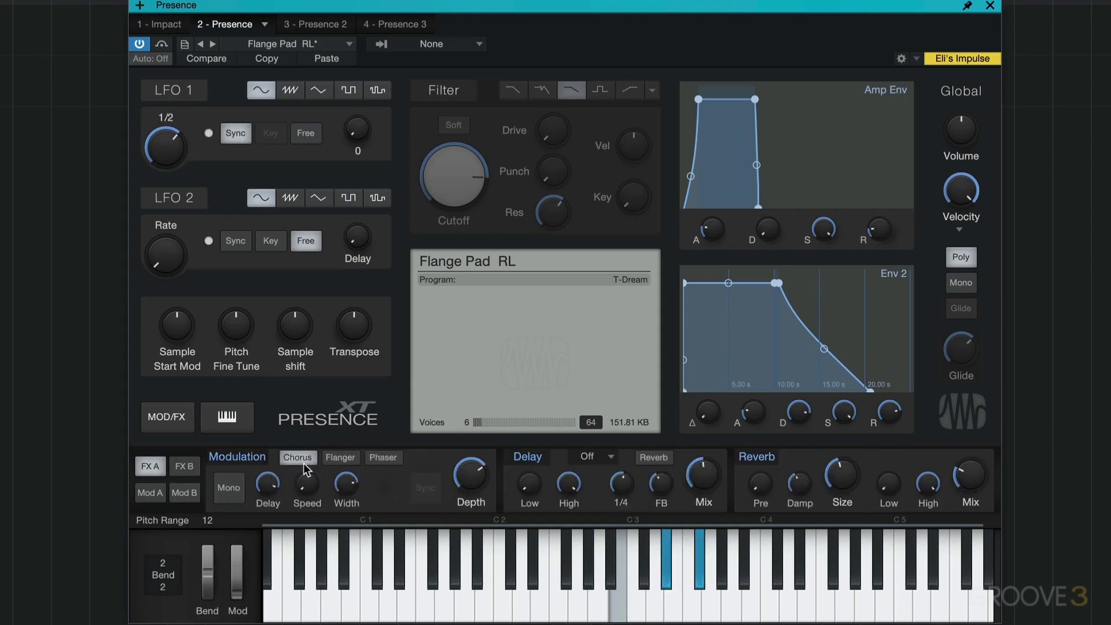
click(345, 462)
mouse_move(307, 485)
mouse_down()
mouse_move(290, 567)
mouse_move(296, 480)
mouse_up()
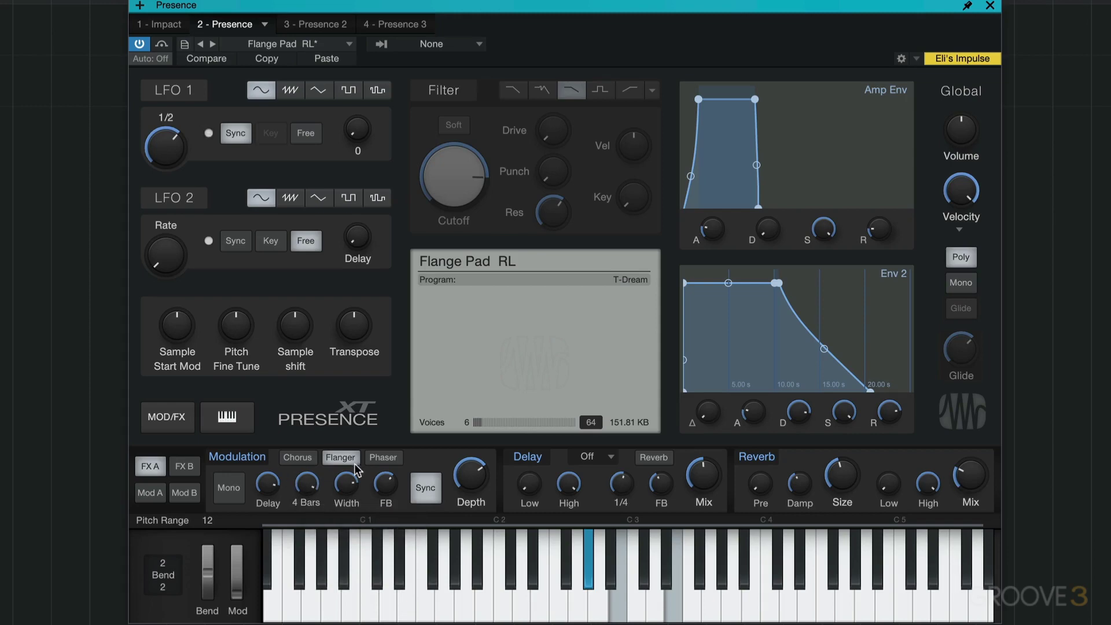
click(391, 459)
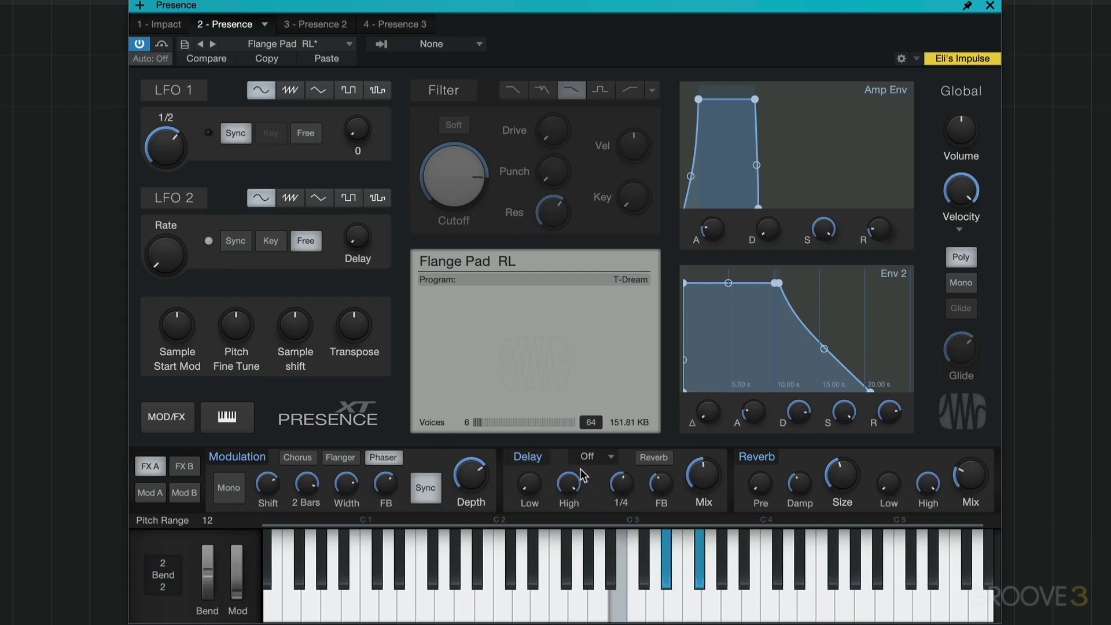
- Set the Delay to Panned mode and route its output into the Reverb
click(599, 456)
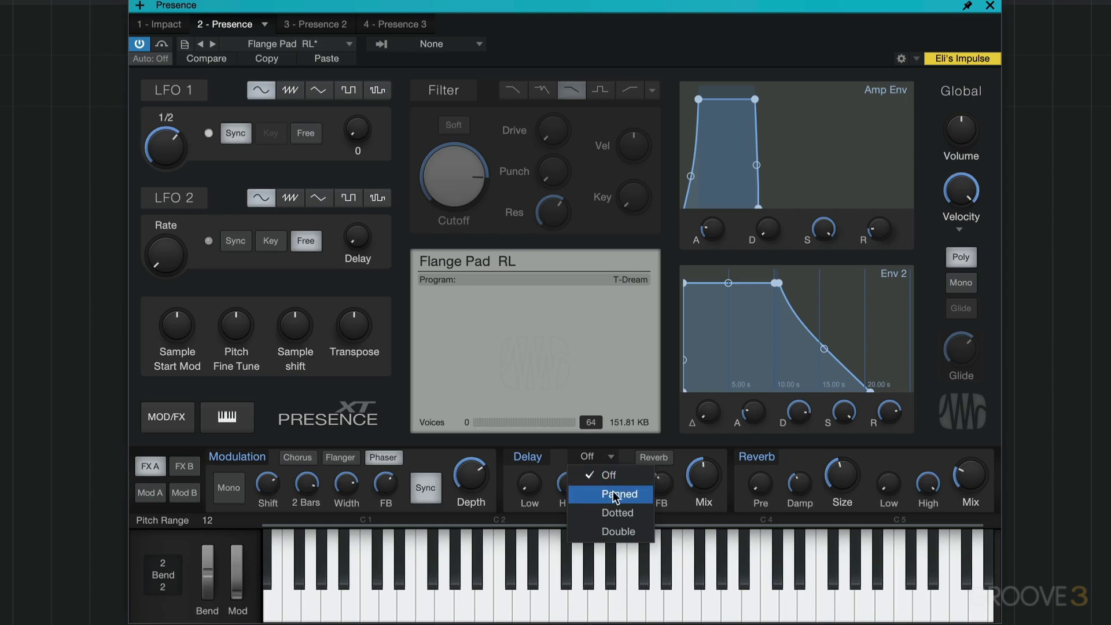
click(613, 491)
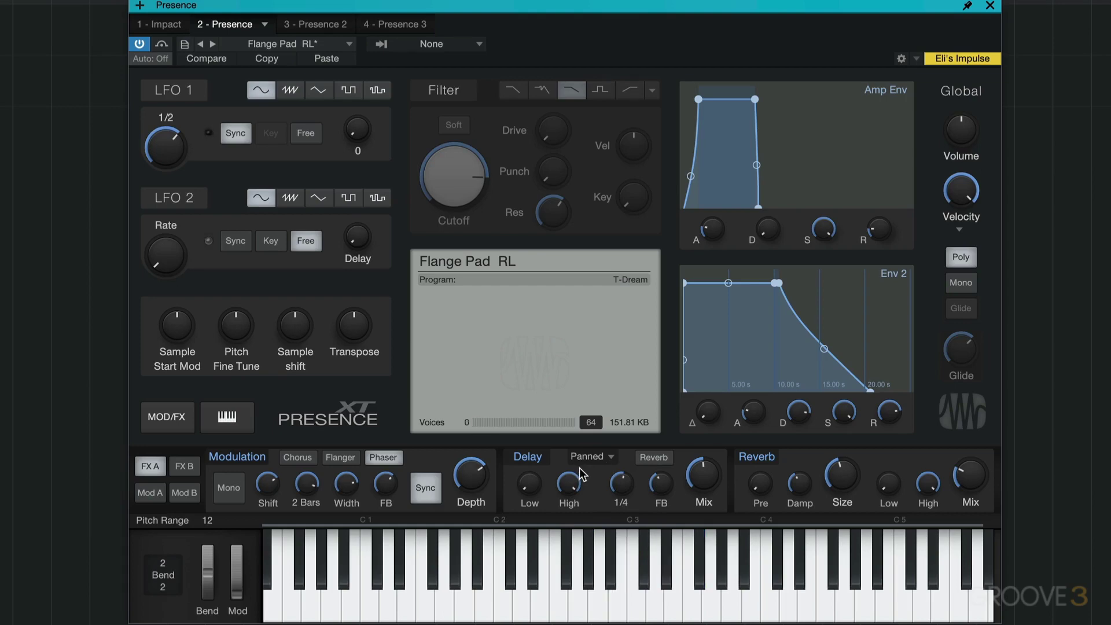
click(653, 460)
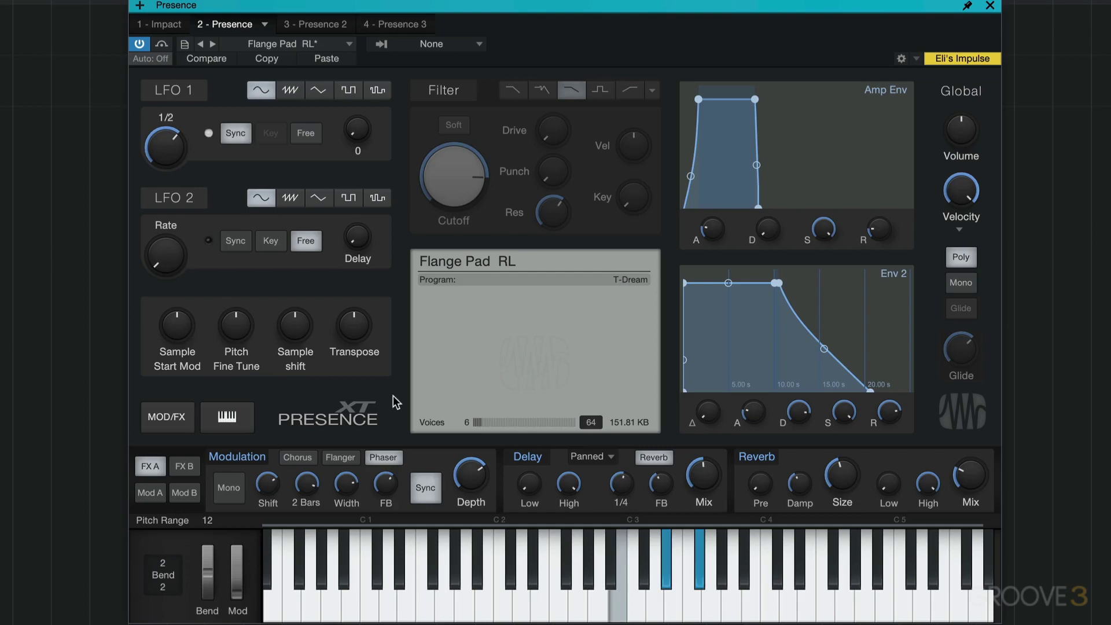
- On FX B, keep EQ on and enable Fuzz distortion with drive around 47%
click(185, 467)
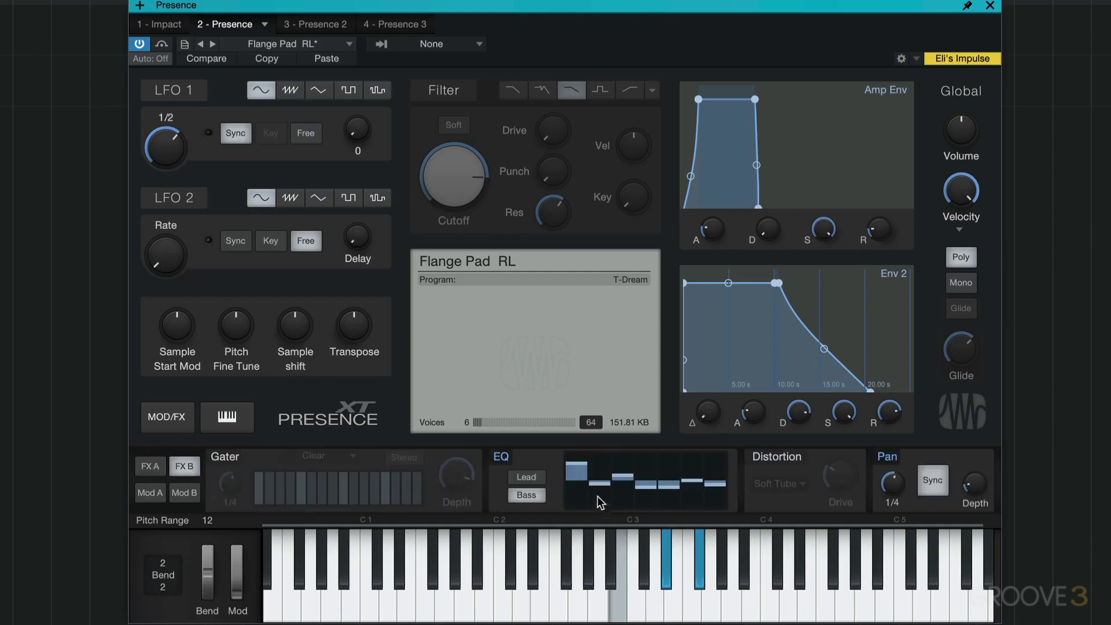
click(500, 458)
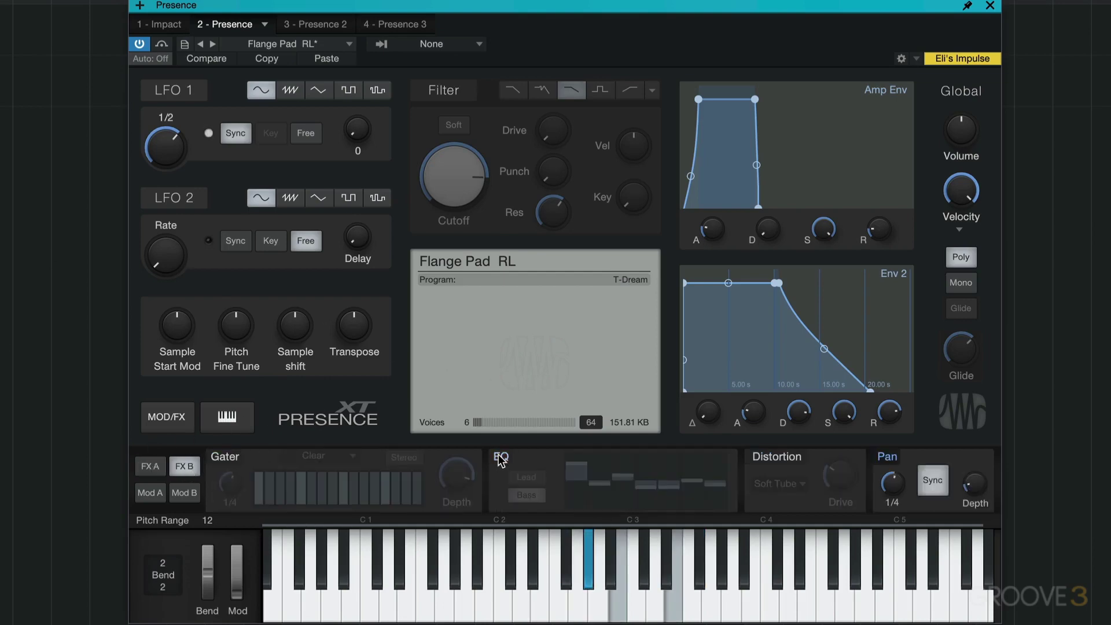
click(500, 458)
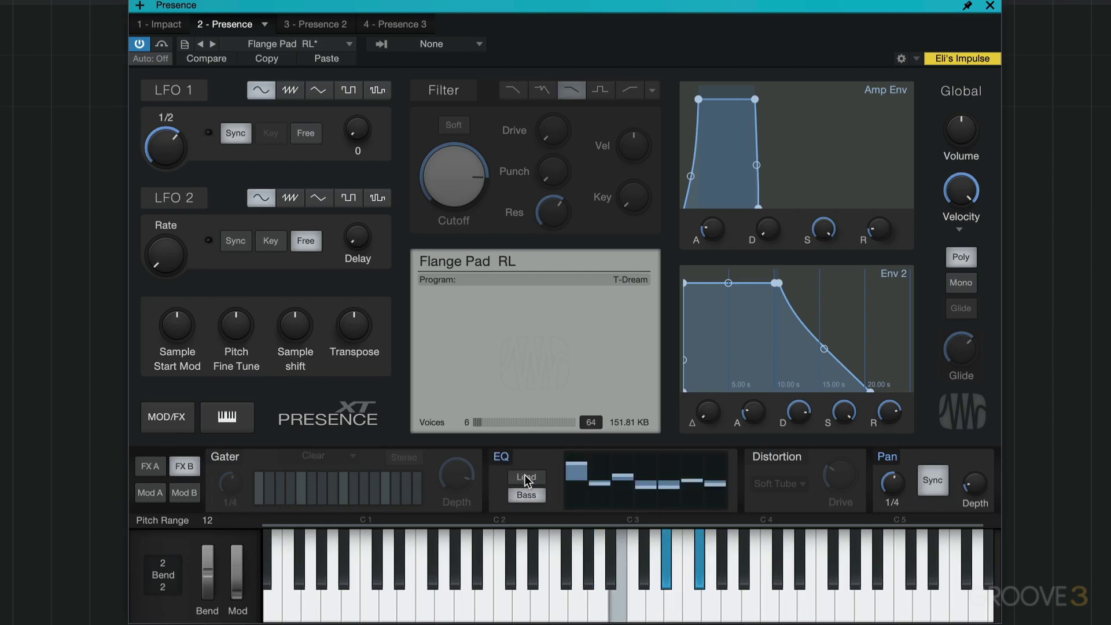
click(782, 458)
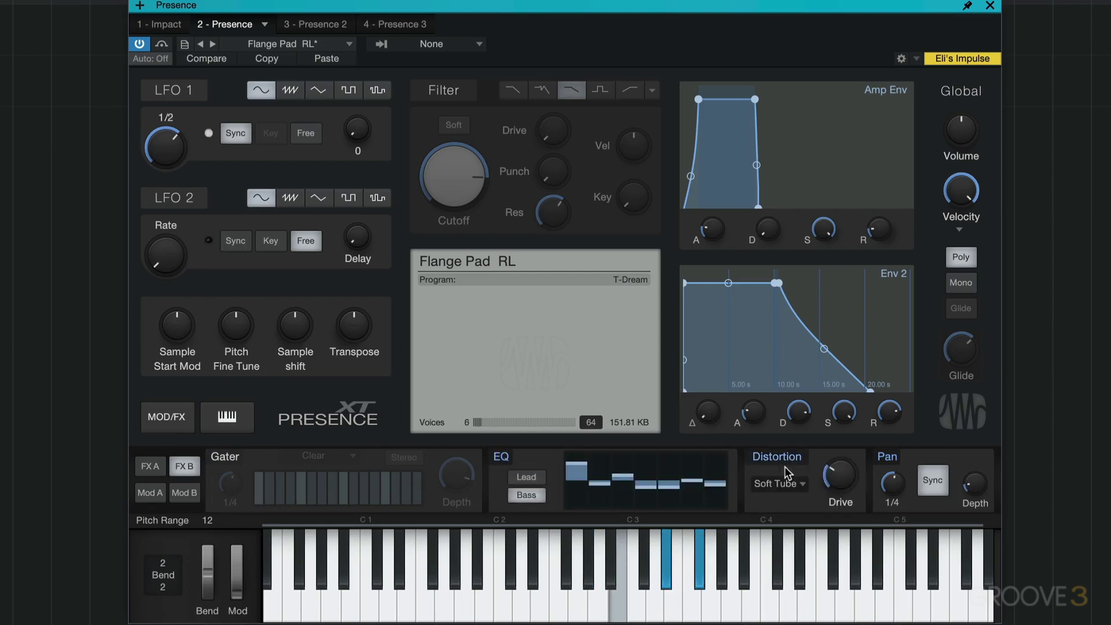
drag(832, 477, 831, 456)
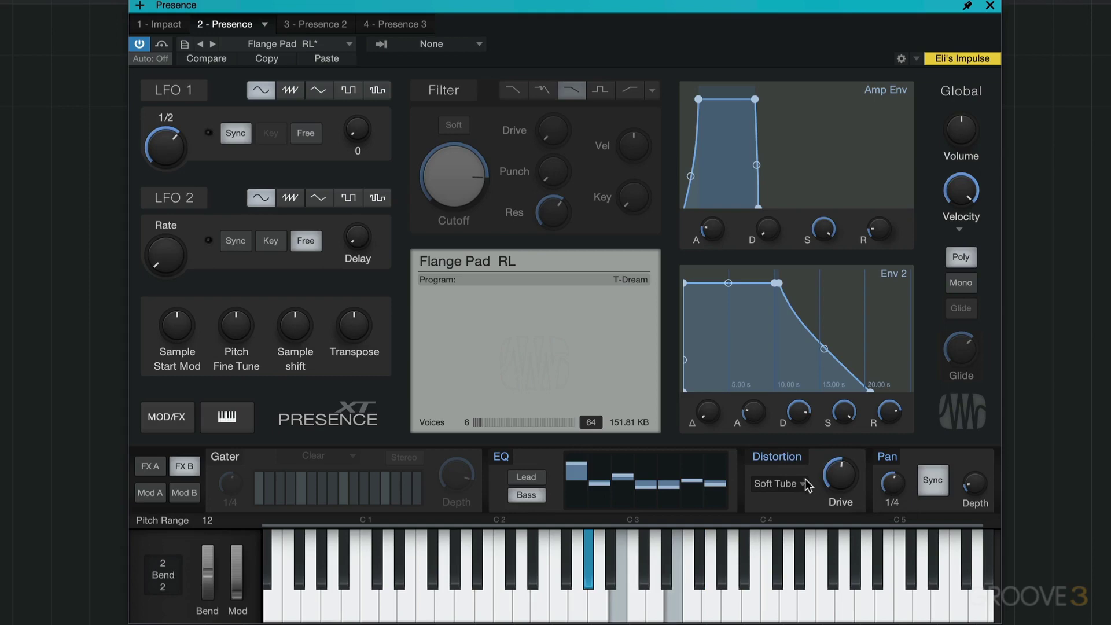
click(793, 484)
click(794, 611)
click(787, 485)
click(795, 505)
mouse_move(842, 470)
mouse_down()
mouse_move(843, 541)
mouse_move(843, 486)
mouse_up()
- Deepen the auto-pan modulation and set its rate to 1/2
drag(970, 487, 972, 372)
mouse_move(893, 483)
mouse_down()
mouse_move(893, 499)
mouse_move(894, 461)
mouse_move(878, 508)
mouse_move(883, 484)
mouse_up()
drag(973, 492, 957, 535)
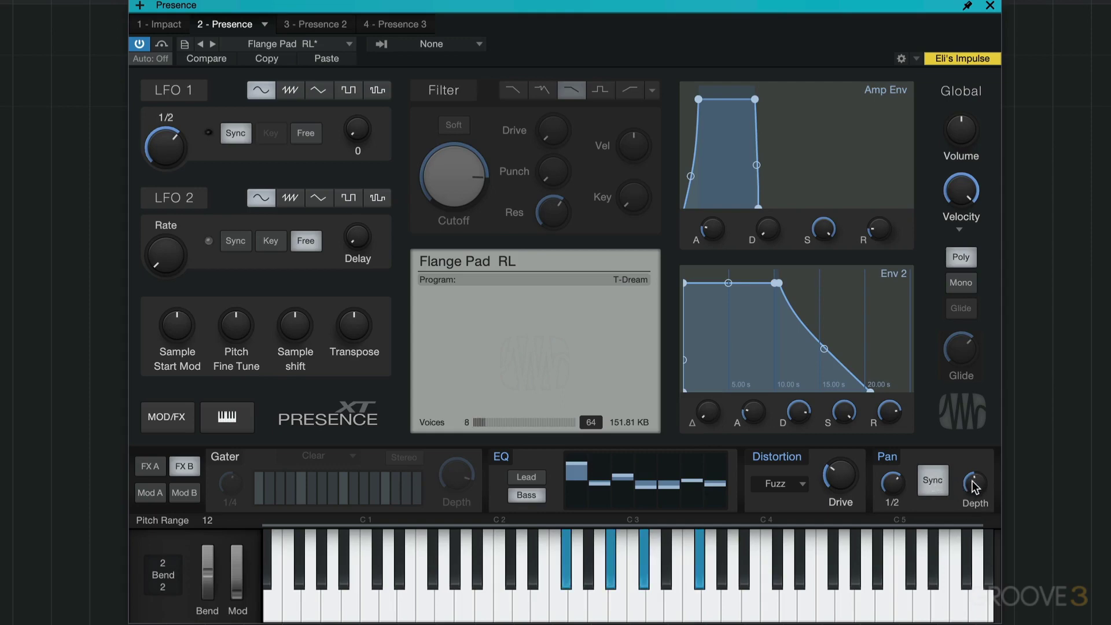
- Enable the Gater with the Pulsorate pattern at a 1 Bar rate
click(226, 457)
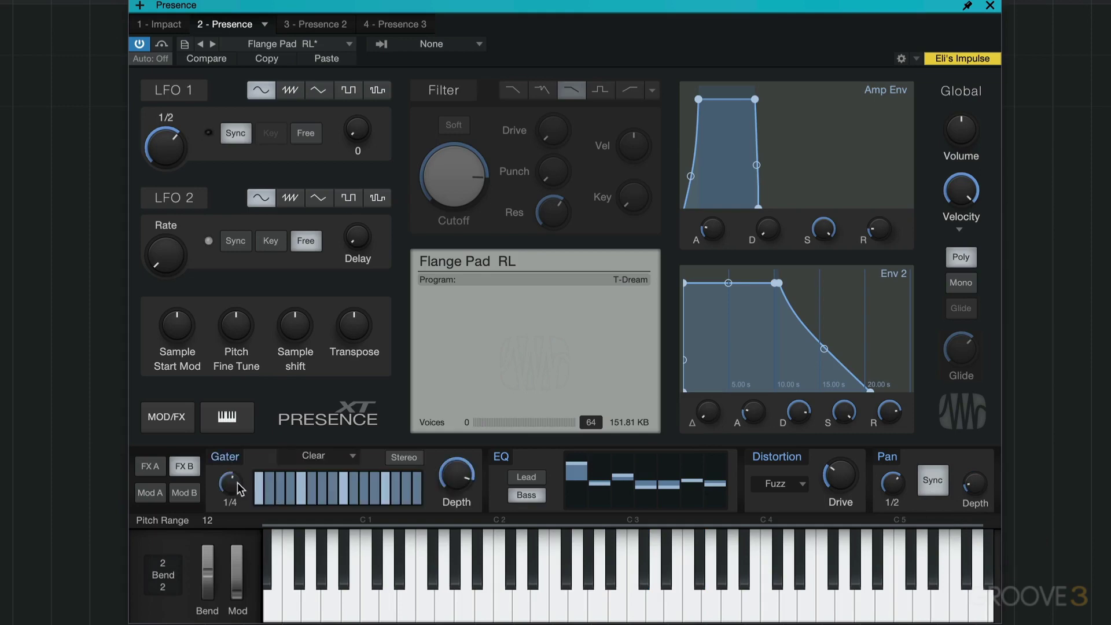
click(318, 455)
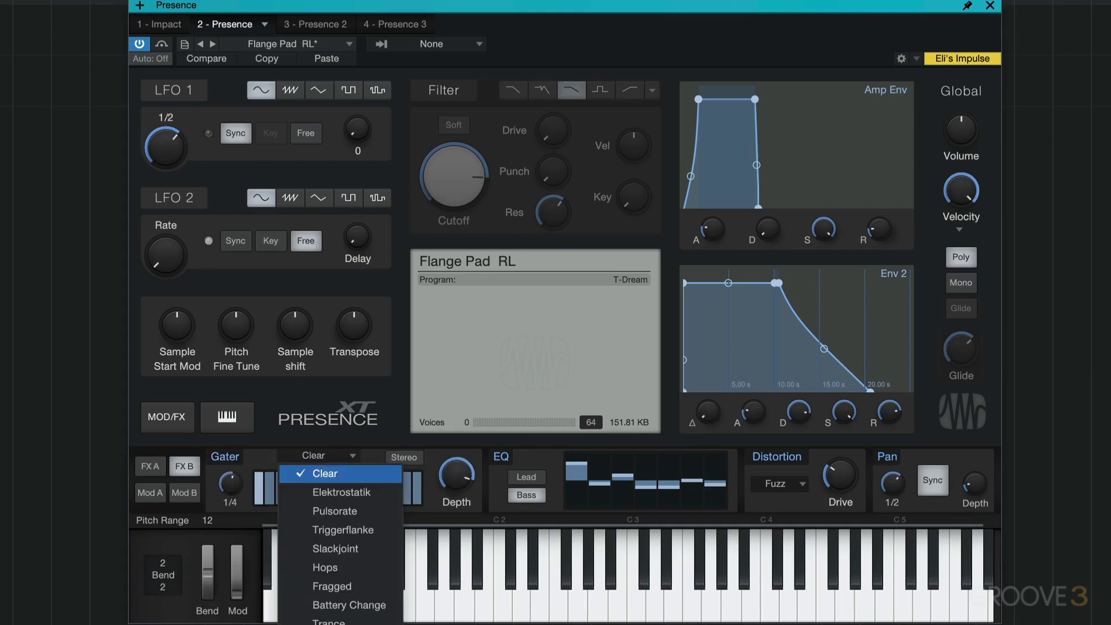
click(347, 510)
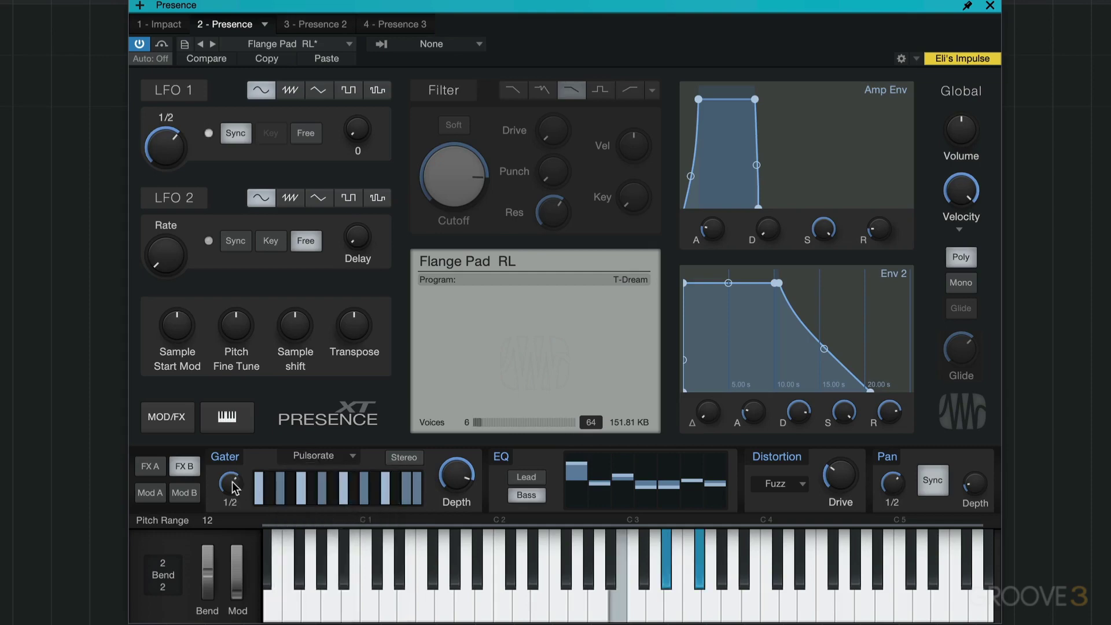
drag(230, 481, 232, 461)
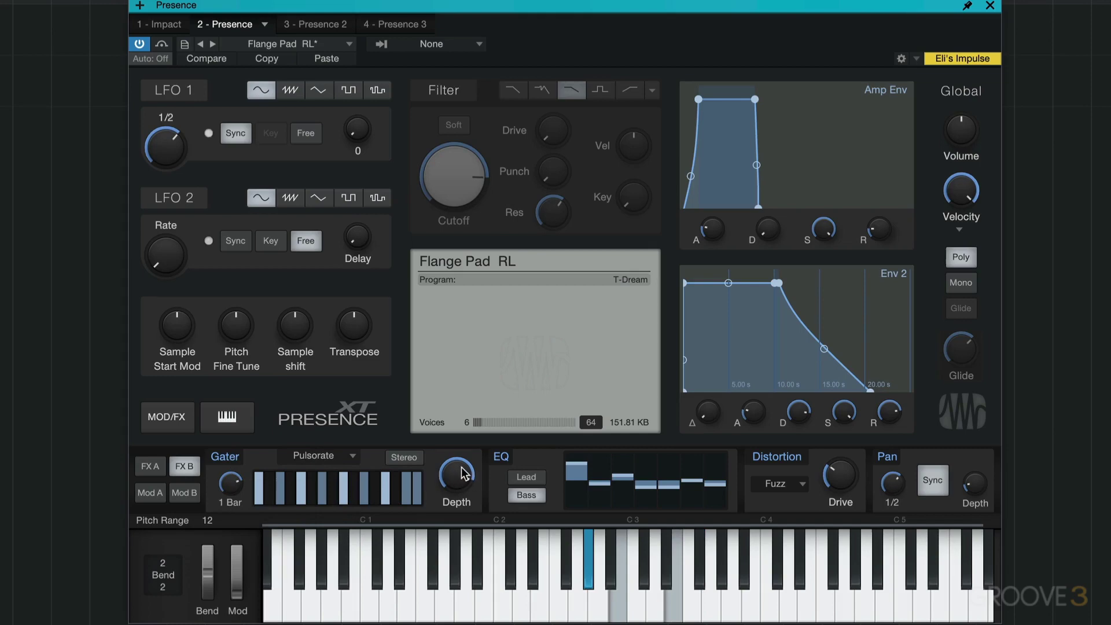
- Adjust the gate depth and switch off the third gate step
drag(456, 473, 448, 526)
drag(460, 468, 488, 347)
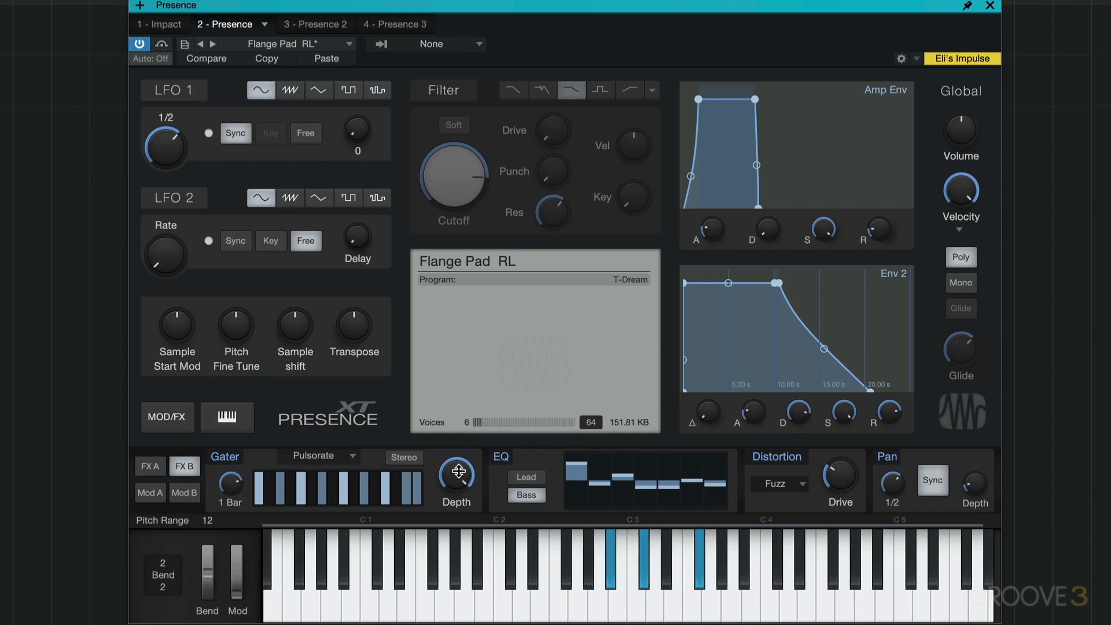
drag(459, 471, 459, 487)
click(301, 484)
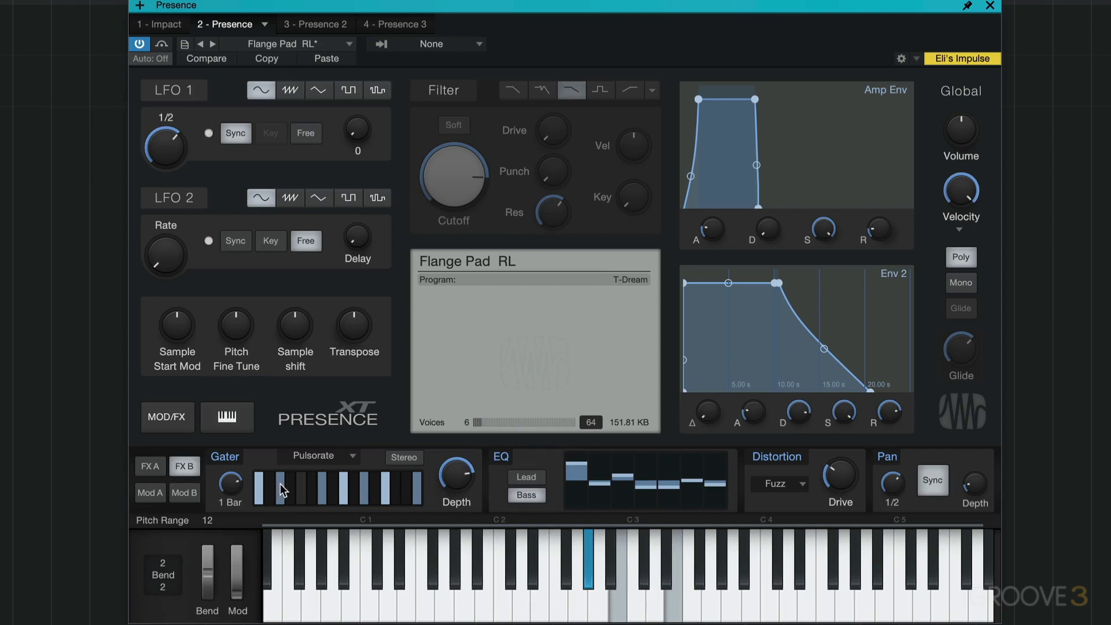
drag(457, 485, 457, 475)
- Turn on Stereo gating and redistribute step hits between the left and right rows
mouse_move(967, 111)
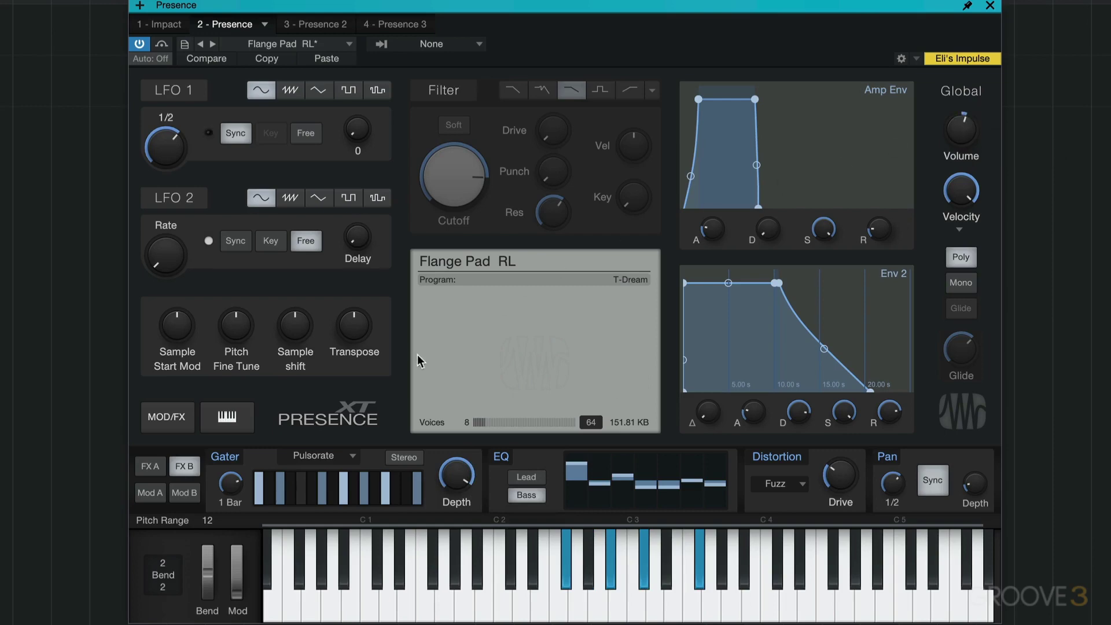
click(408, 457)
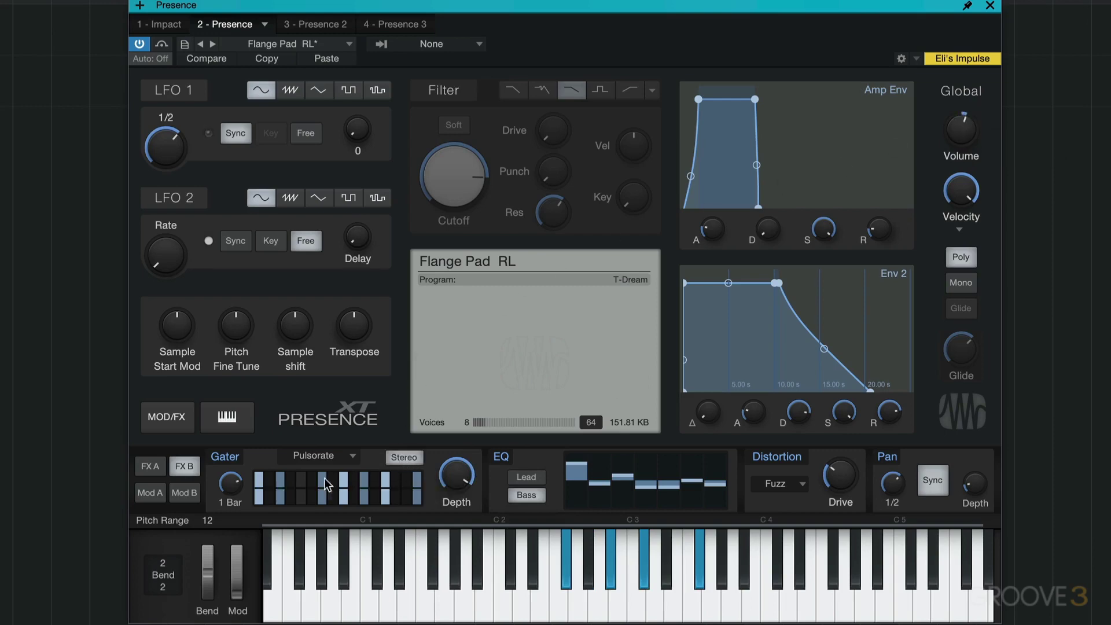
click(278, 491)
click(341, 493)
click(342, 481)
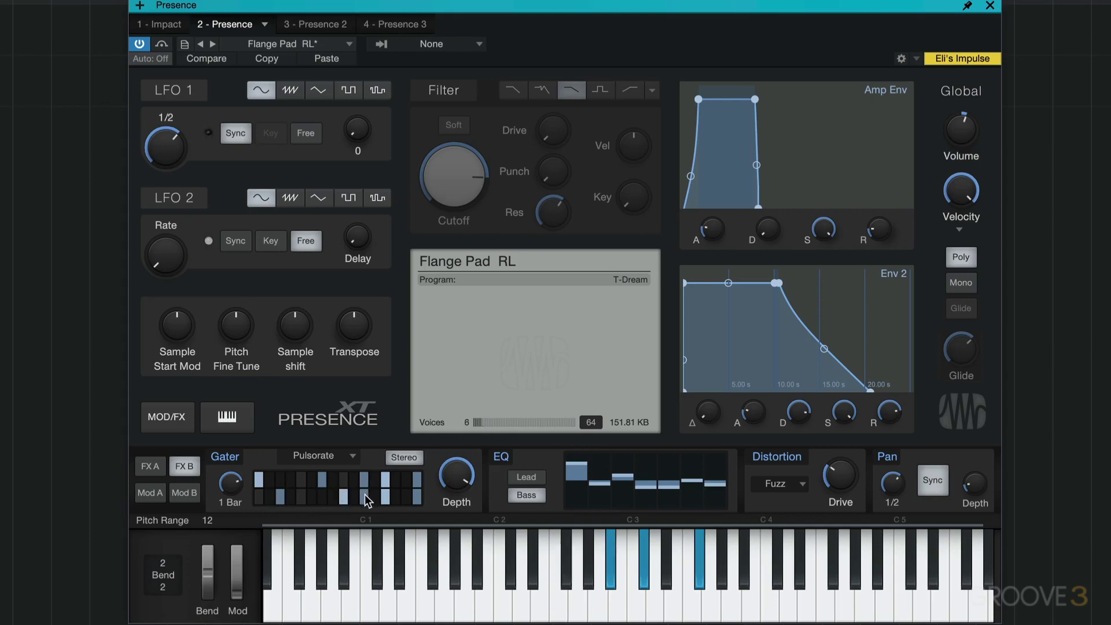
click(365, 497)
click(385, 496)
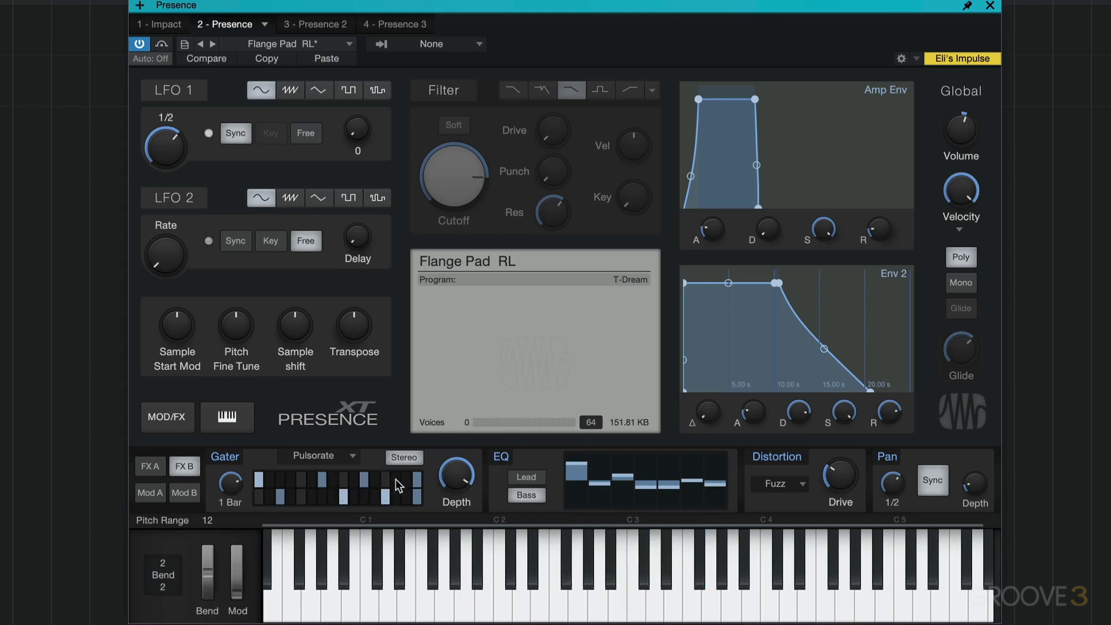
click(418, 479)
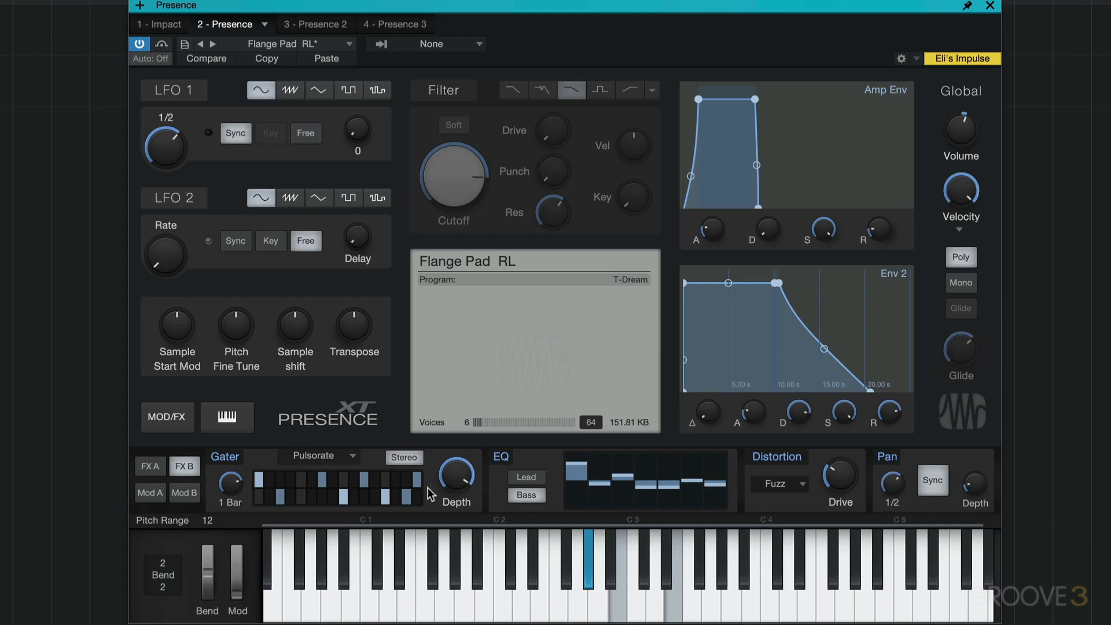
mouse_move(455, 470)
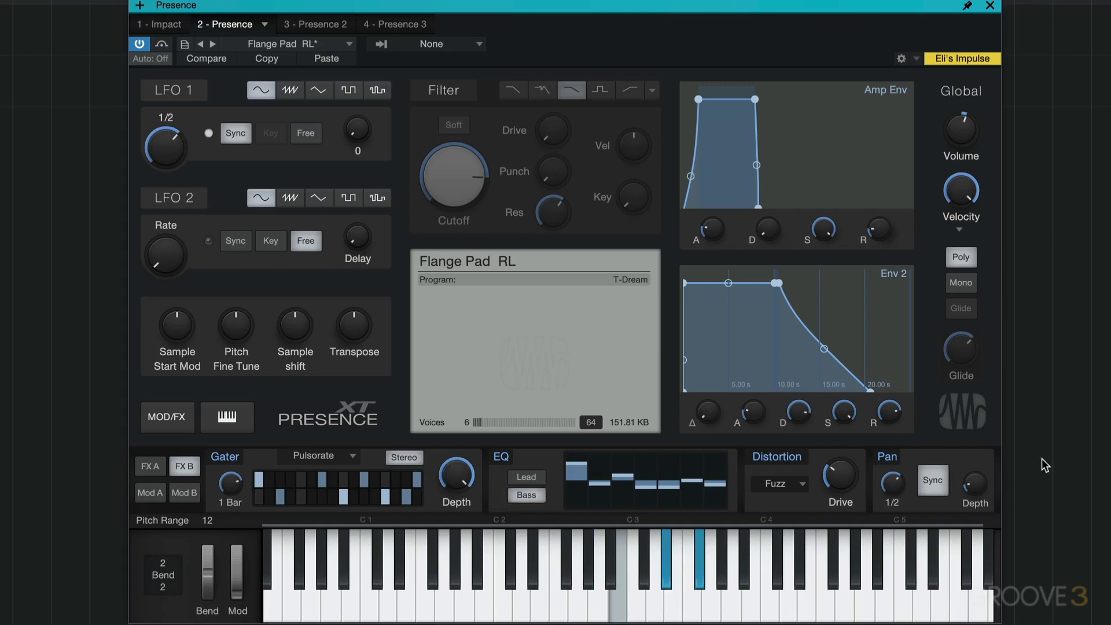
- Set the gate rate to 1/2, auto-pan to 1/2 D with less depth, and boost Global Volume
drag(973, 487, 971, 387)
mouse_move(905, 484)
mouse_down()
mouse_move(891, 512)
mouse_move(896, 488)
mouse_up()
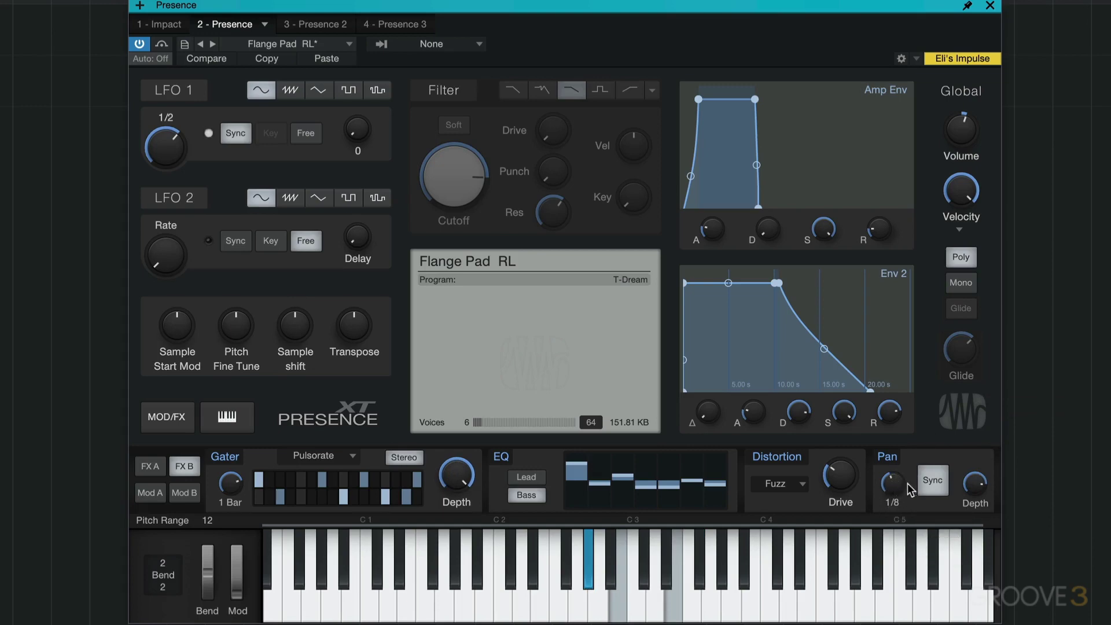
drag(239, 484, 230, 496)
drag(891, 485, 896, 439)
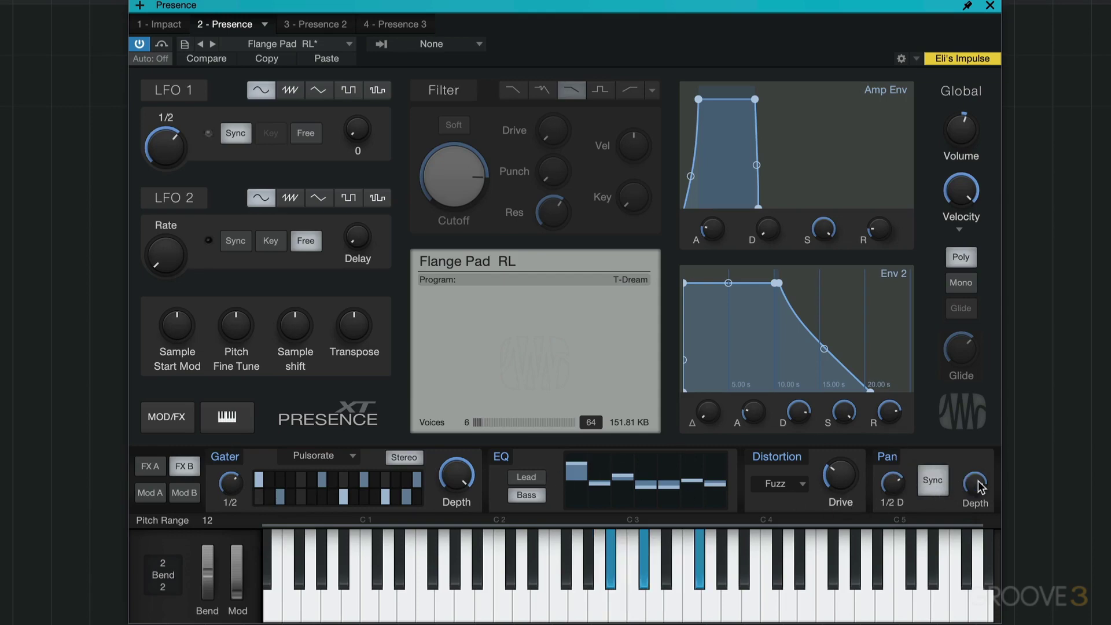
drag(978, 488, 962, 622)
drag(239, 497, 231, 464)
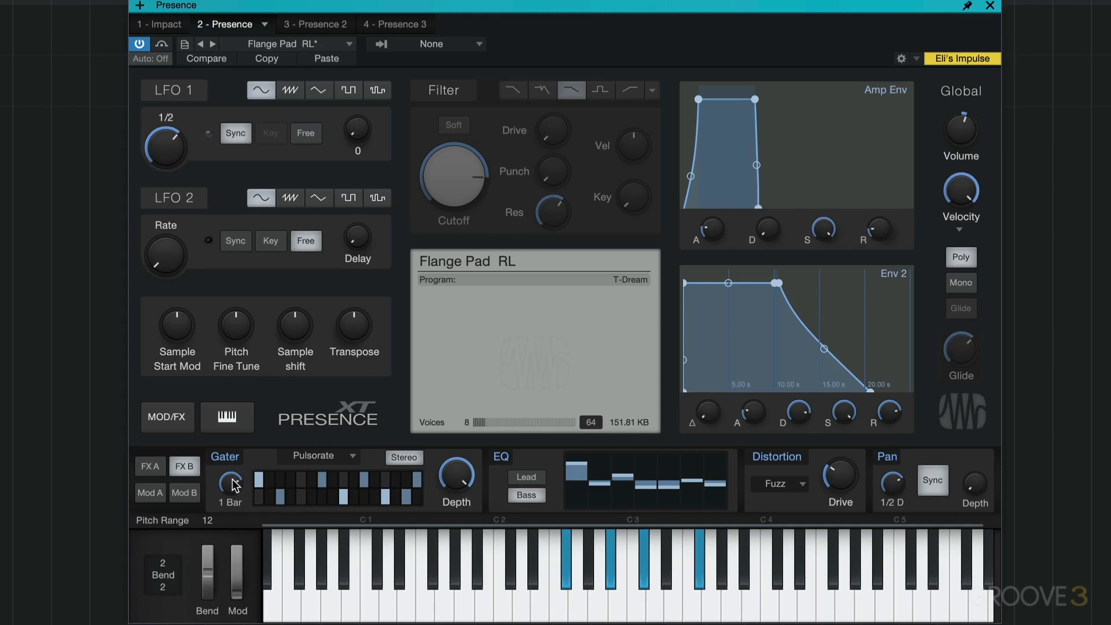
mouse_move(234, 485)
mouse_down()
mouse_move(229, 525)
mouse_move(235, 485)
mouse_up()
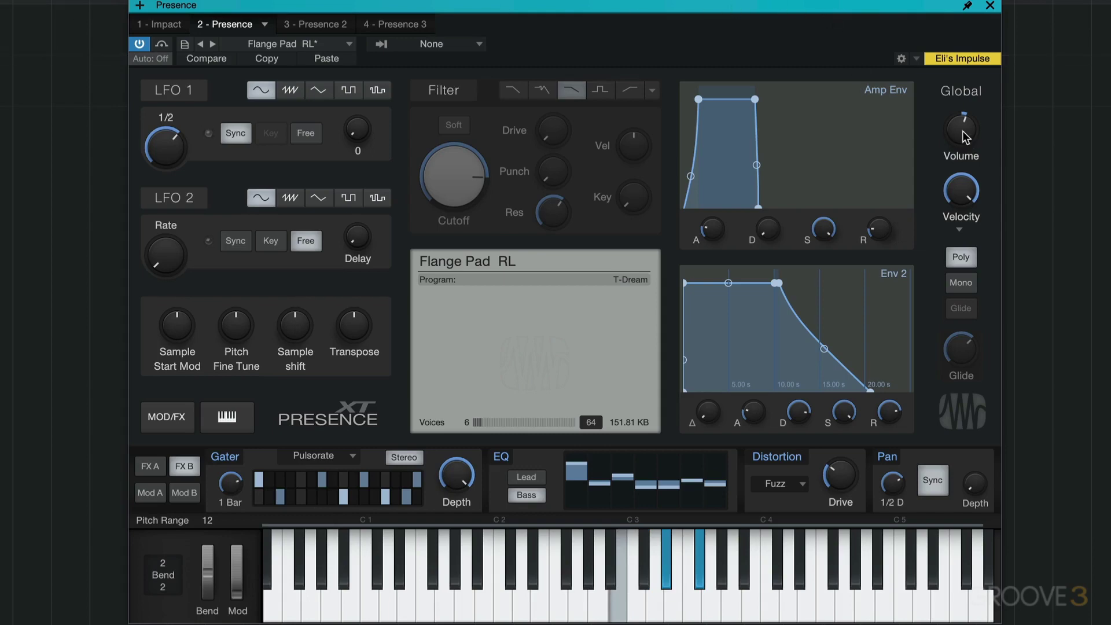
drag(963, 131, 952, 111)
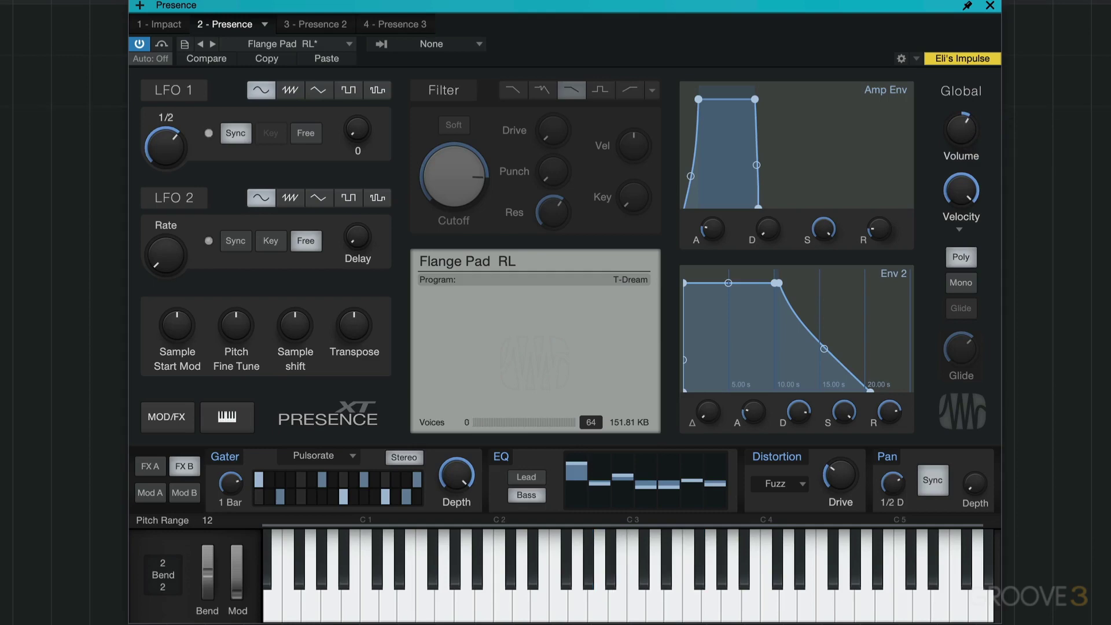
- On the Latin Perc Kit instance, bypass then re-enable the Delay and Reverb
click(386, 24)
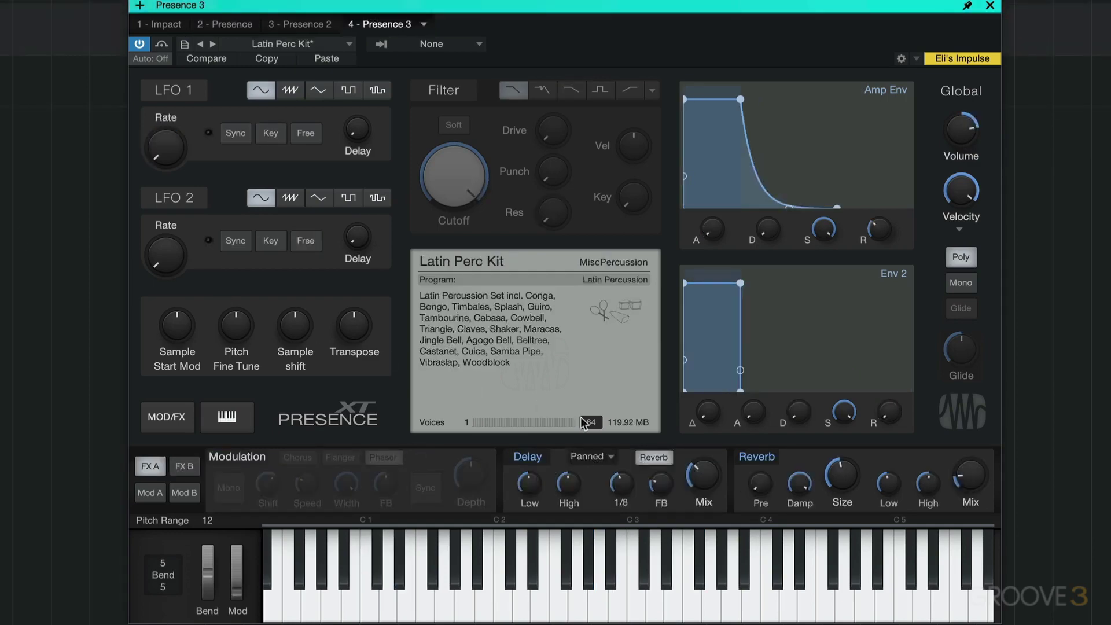
click(528, 456)
click(769, 458)
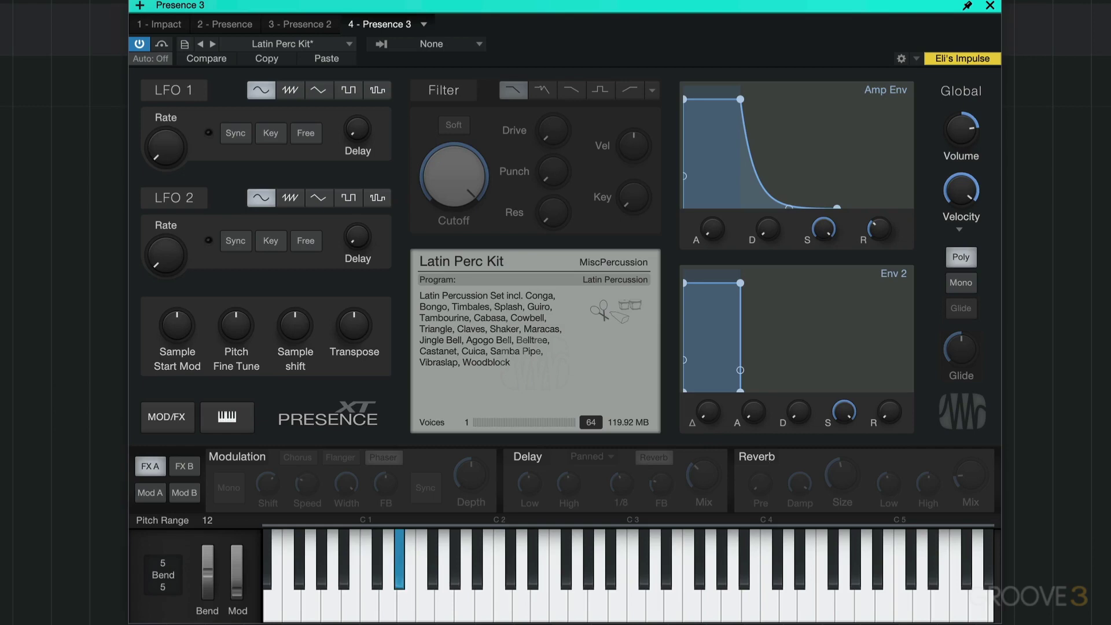
click(767, 458)
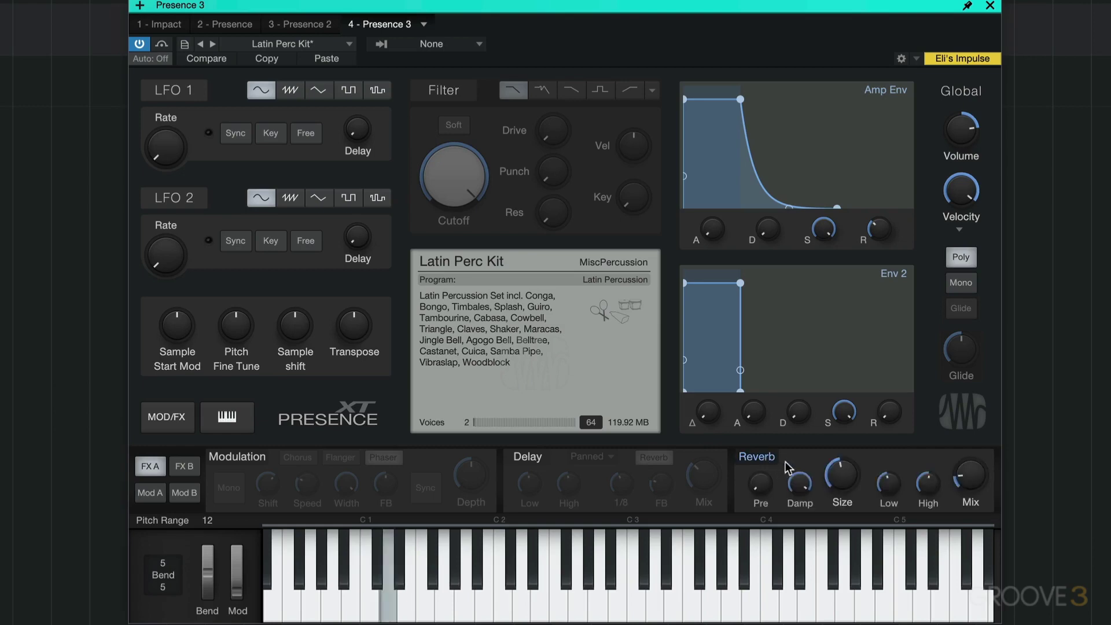
click(518, 455)
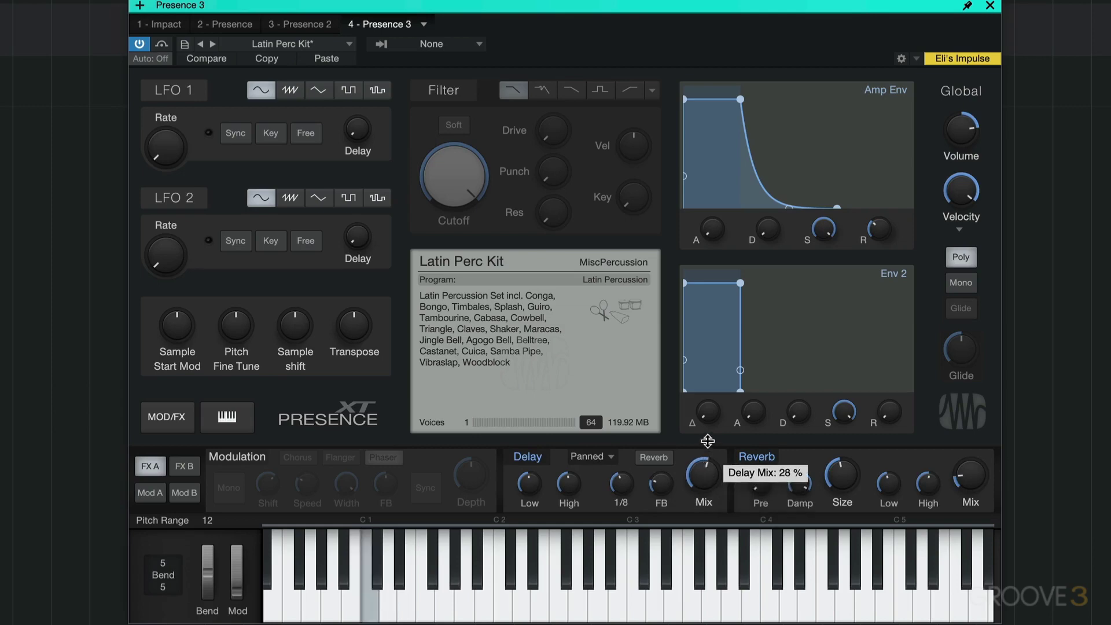
- Try Double delay mode, drop the delay low-cut to about 38 Hz and nudge the high cut up
click(591, 457)
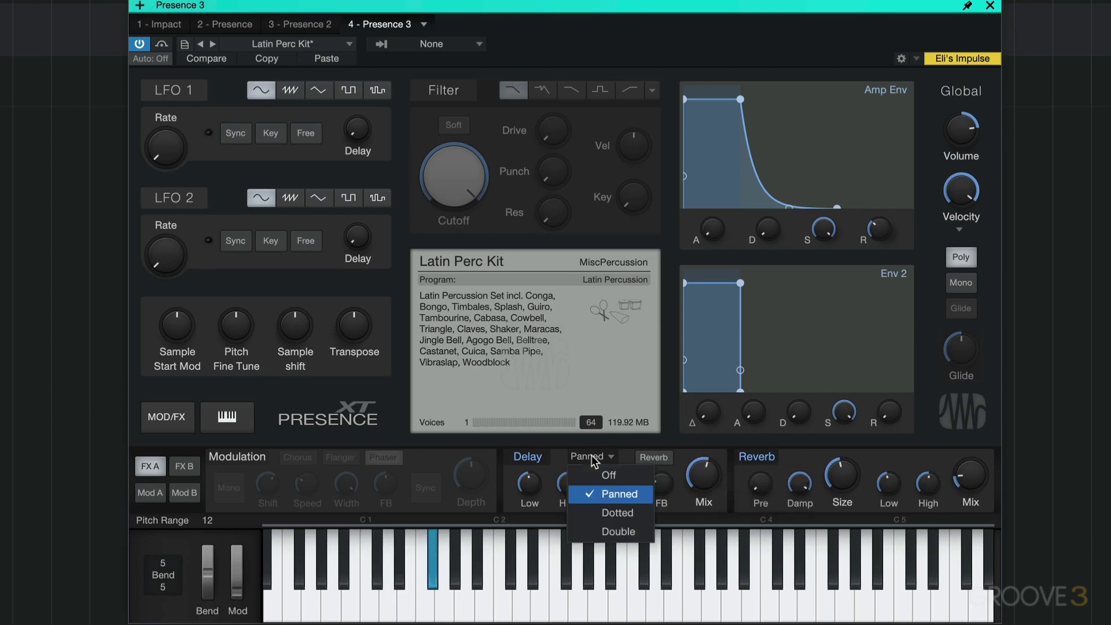
click(616, 529)
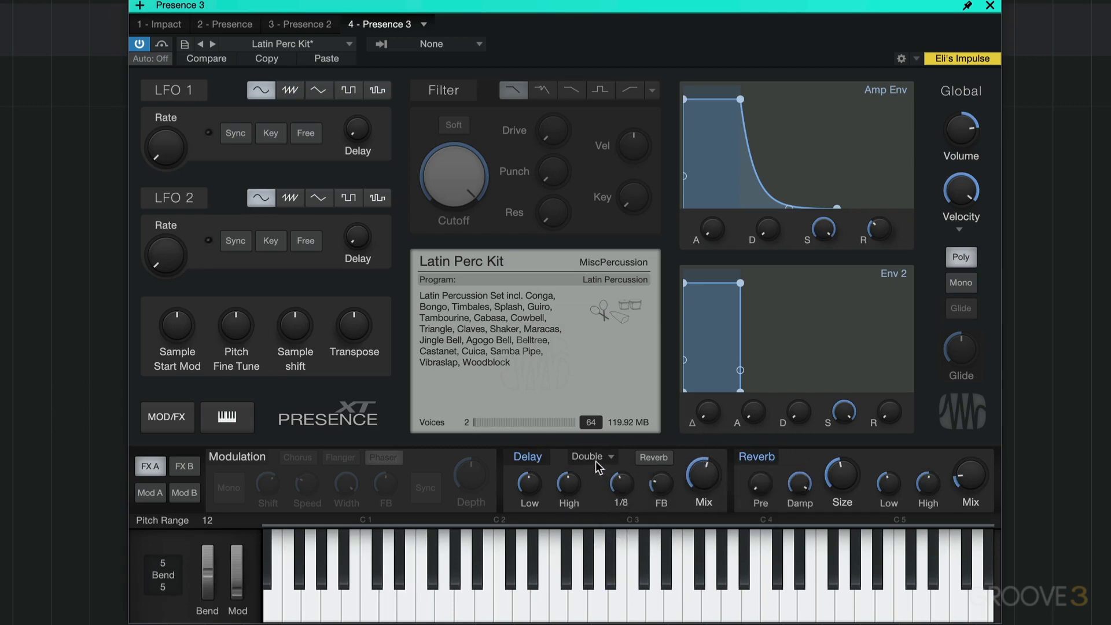
mouse_move(706, 480)
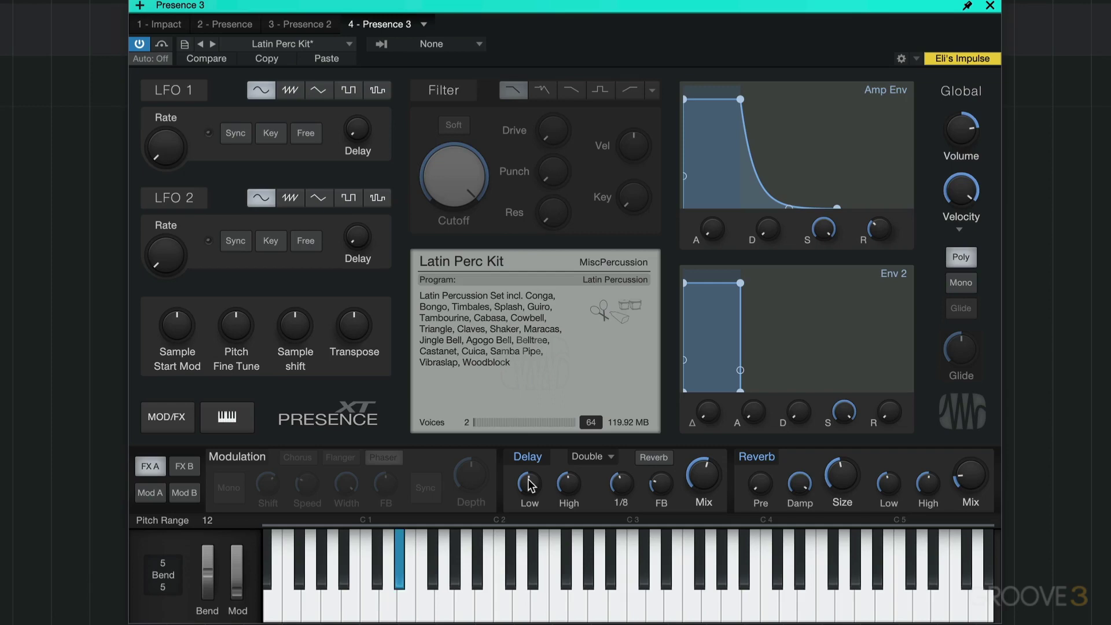
mouse_move(532, 484)
drag(532, 484, 525, 551)
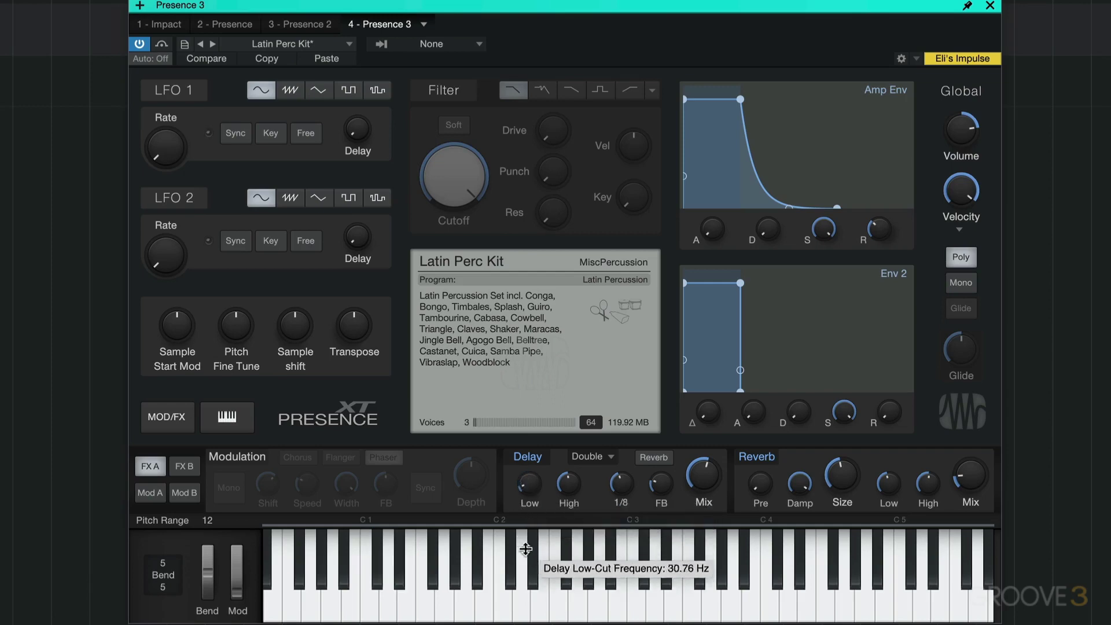
drag(573, 435, 573, 429)
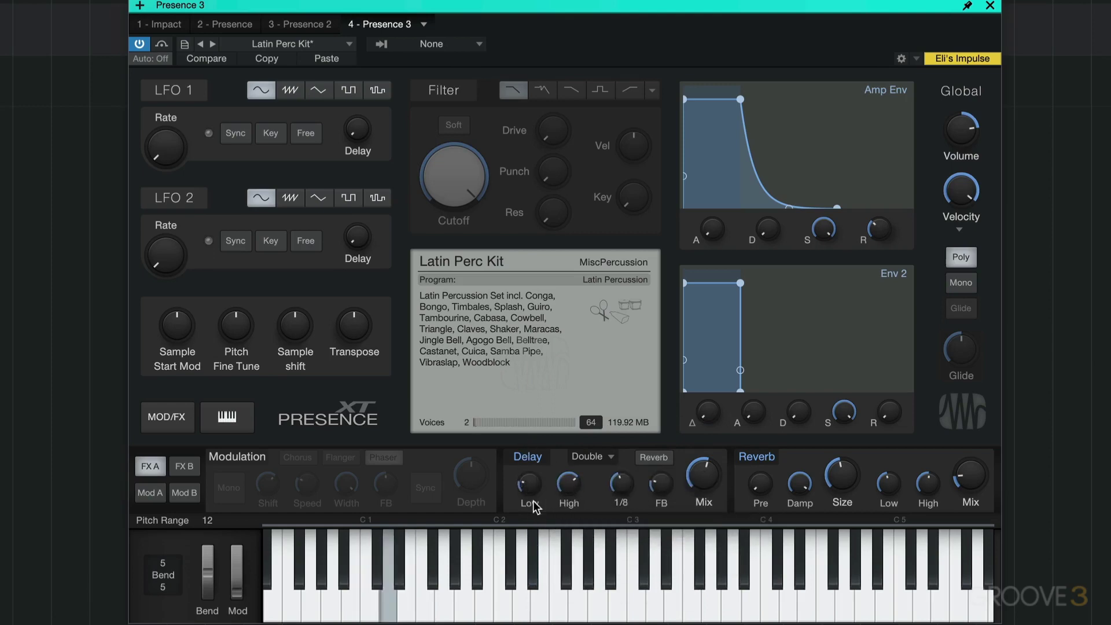
- Return the delay to Panned, send it into the Reverb, and lower the mix to 24%
click(601, 461)
click(602, 463)
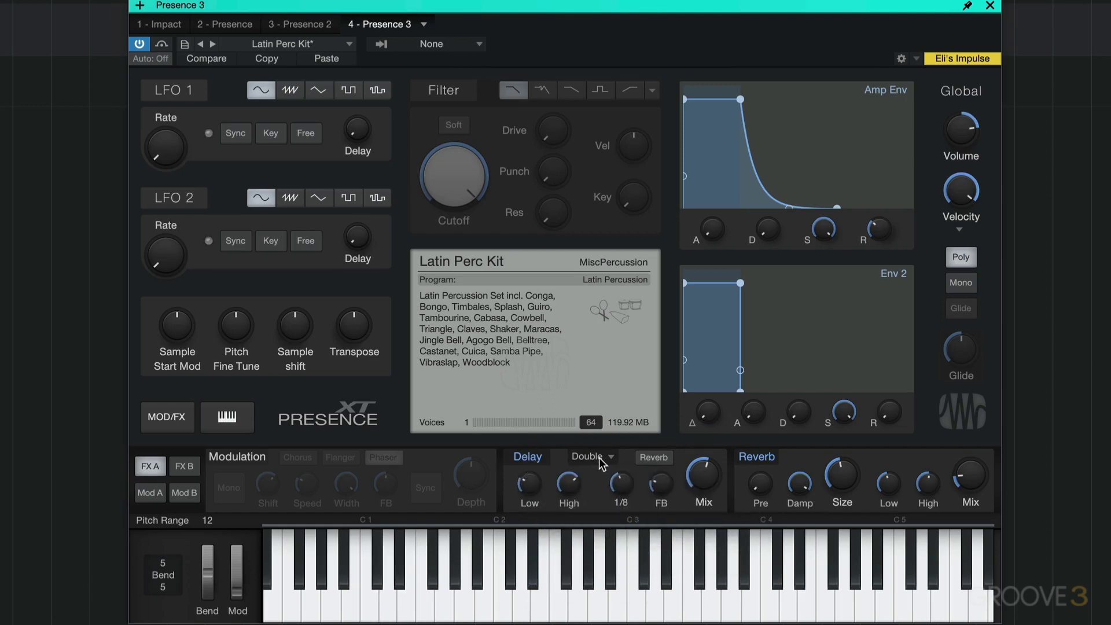
click(602, 463)
click(623, 494)
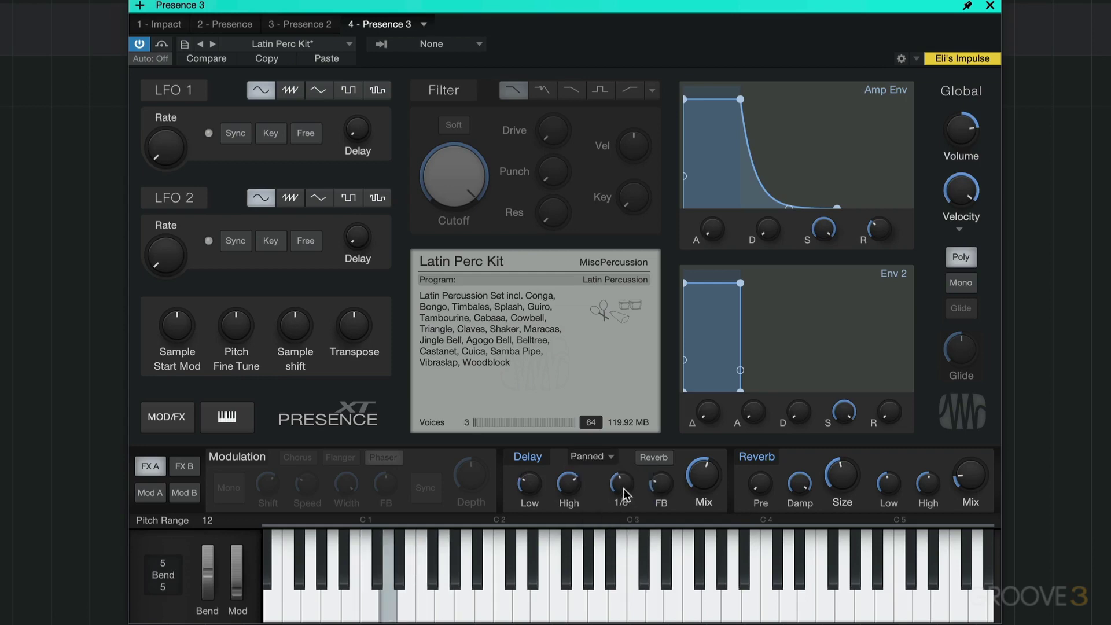
click(652, 457)
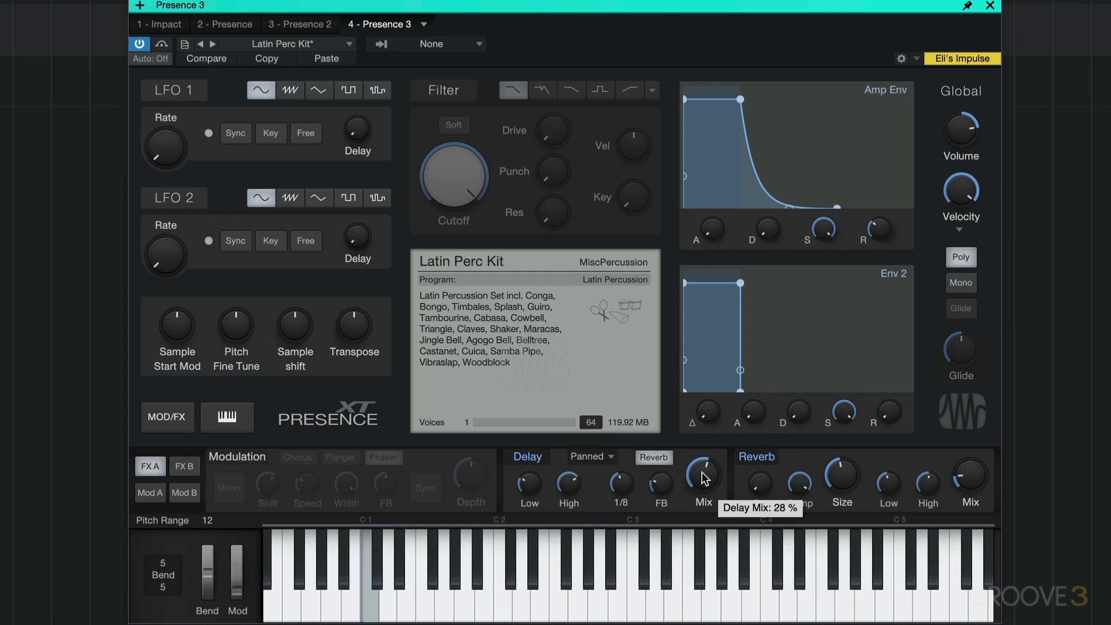
drag(703, 478, 707, 482)
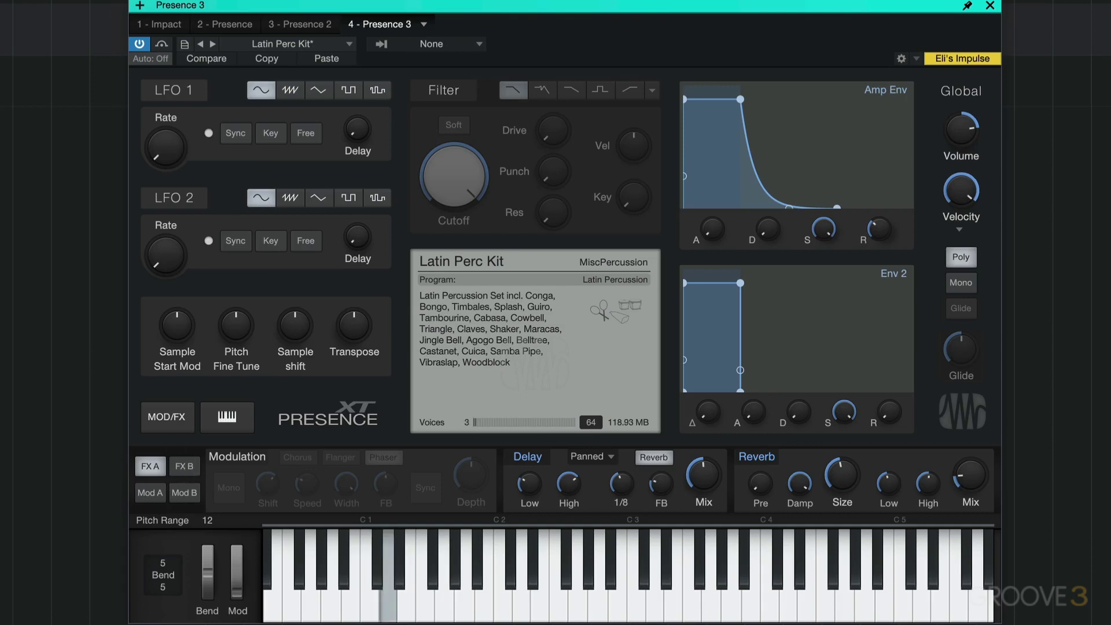
- On Flange Pad RL, enable the filter, clear its cutoff modulations, set cutoff 588 Hz with less resonance
key(Up)
key(Up)
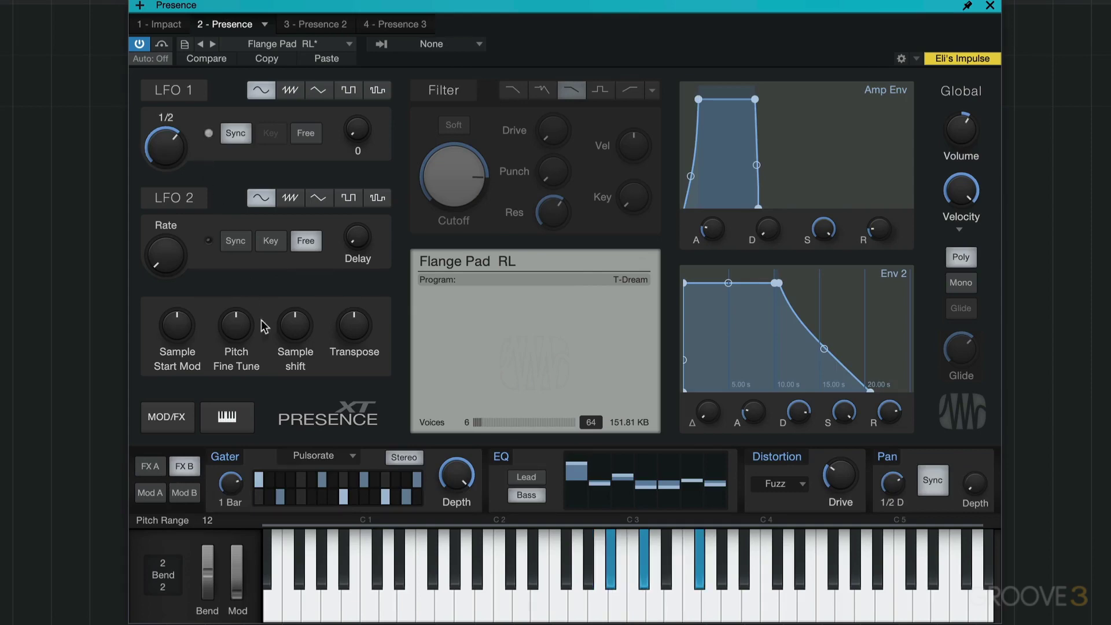
click(446, 91)
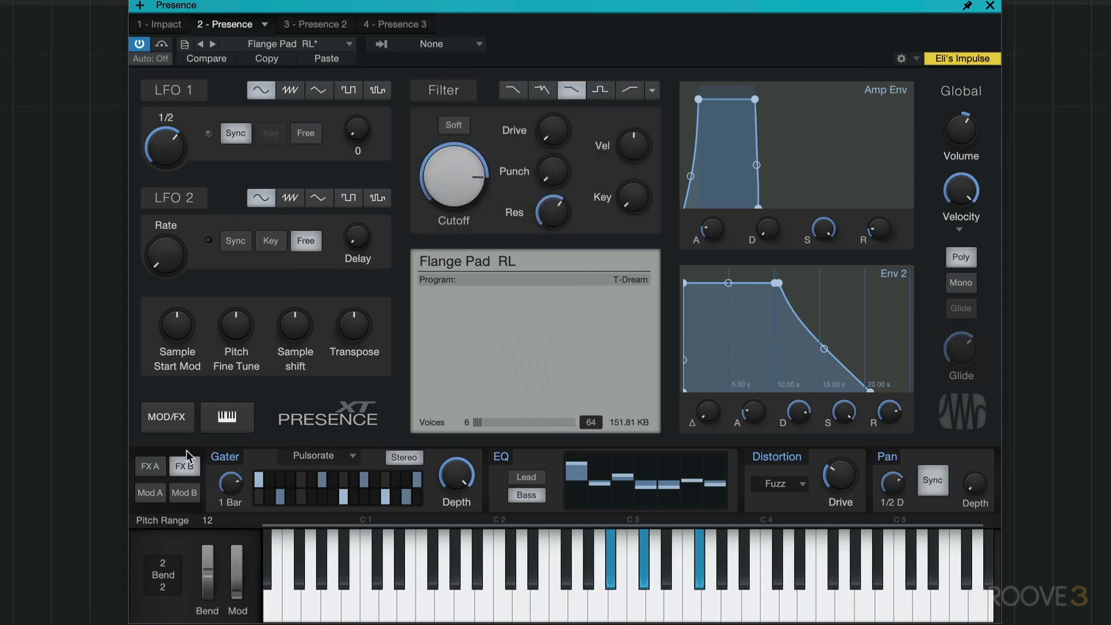
click(150, 493)
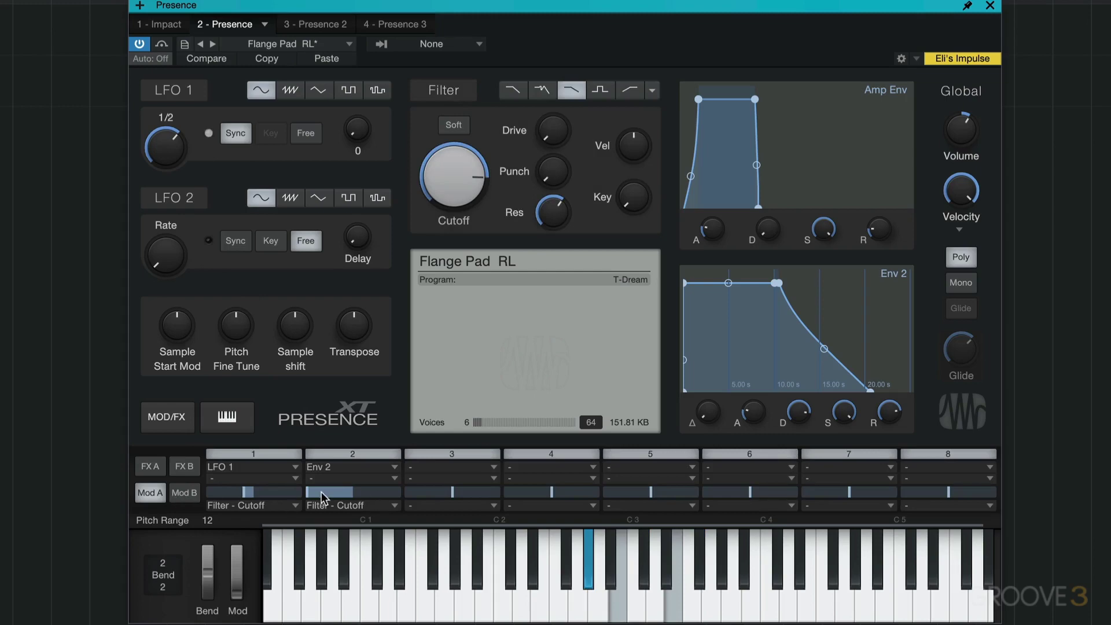
drag(321, 492, 353, 491)
drag(245, 489, 253, 492)
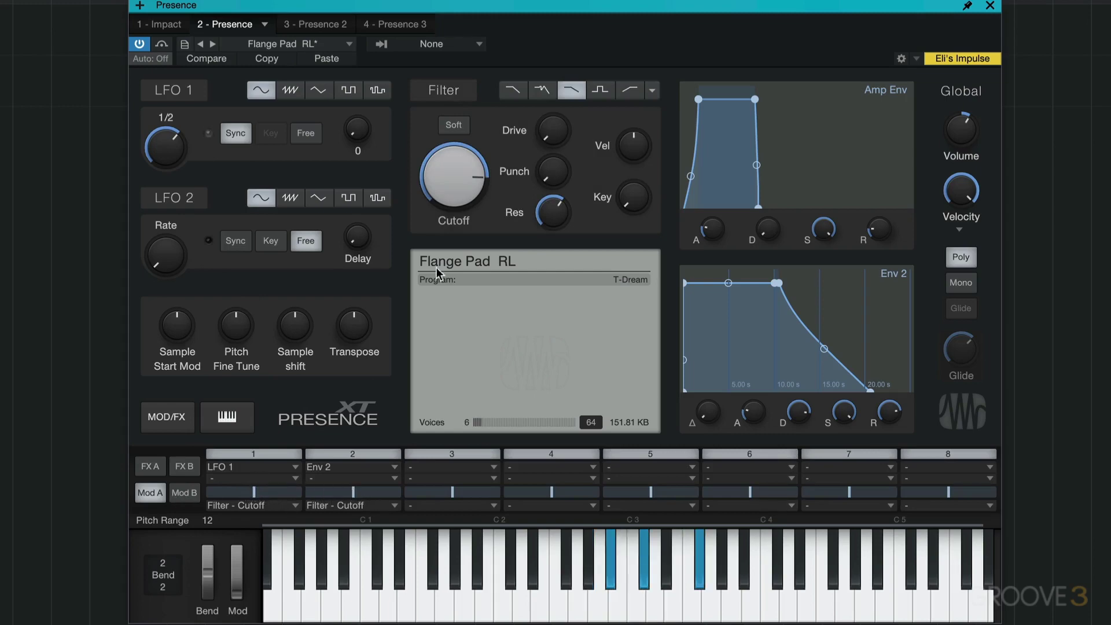
mouse_move(464, 162)
mouse_down()
mouse_move(455, 219)
mouse_move(451, 152)
mouse_up()
drag(553, 213, 553, 231)
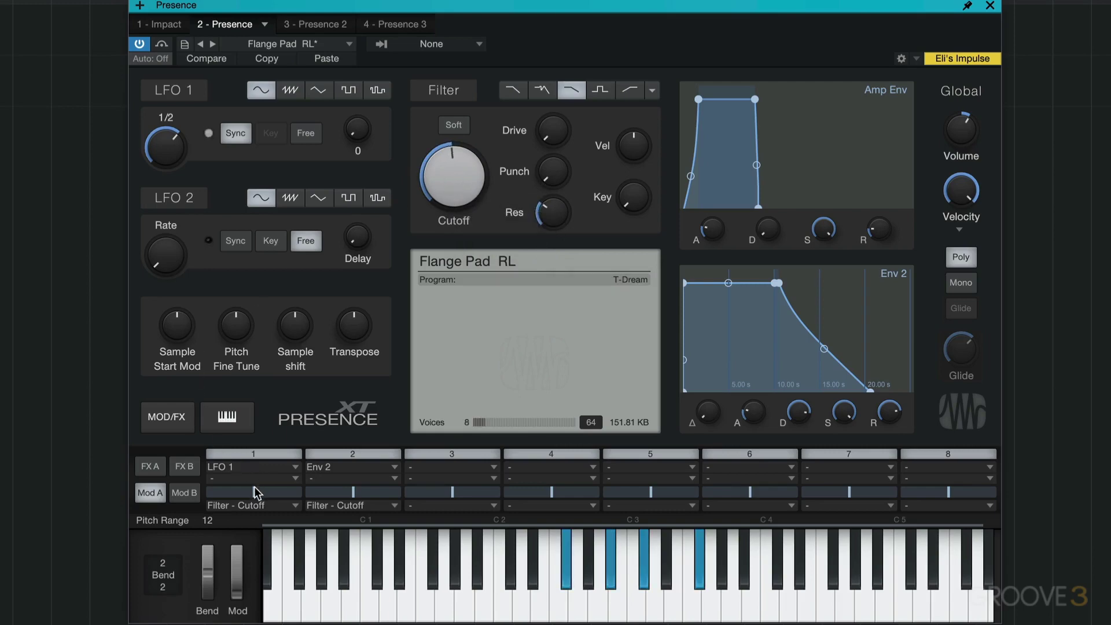
- Raise LFO 1's cutoff modulation, set cutoff near 101 Hz and LFO 1 rate to 1/4 T, then view FX B
drag(262, 488, 271, 488)
drag(454, 172, 455, 209)
drag(173, 134, 160, 156)
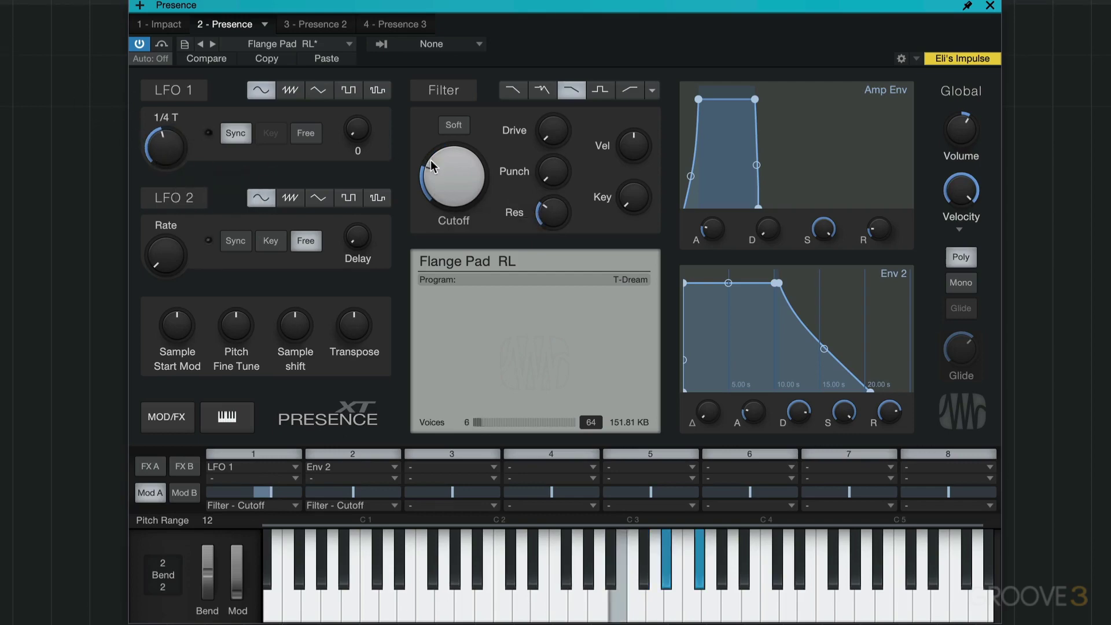
drag(454, 179, 448, 125)
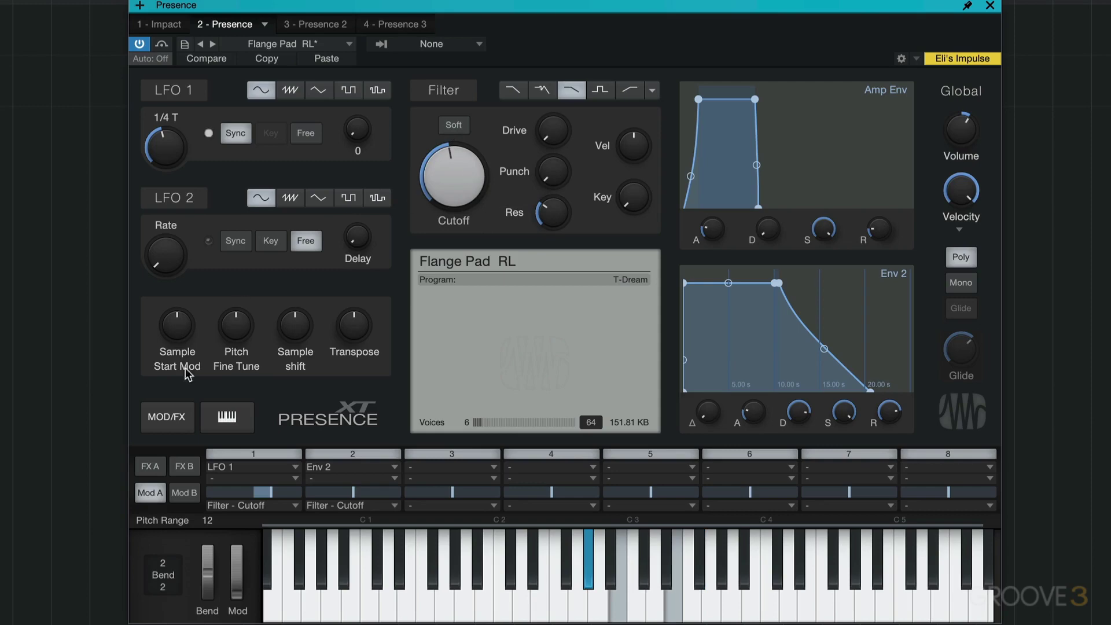
click(149, 466)
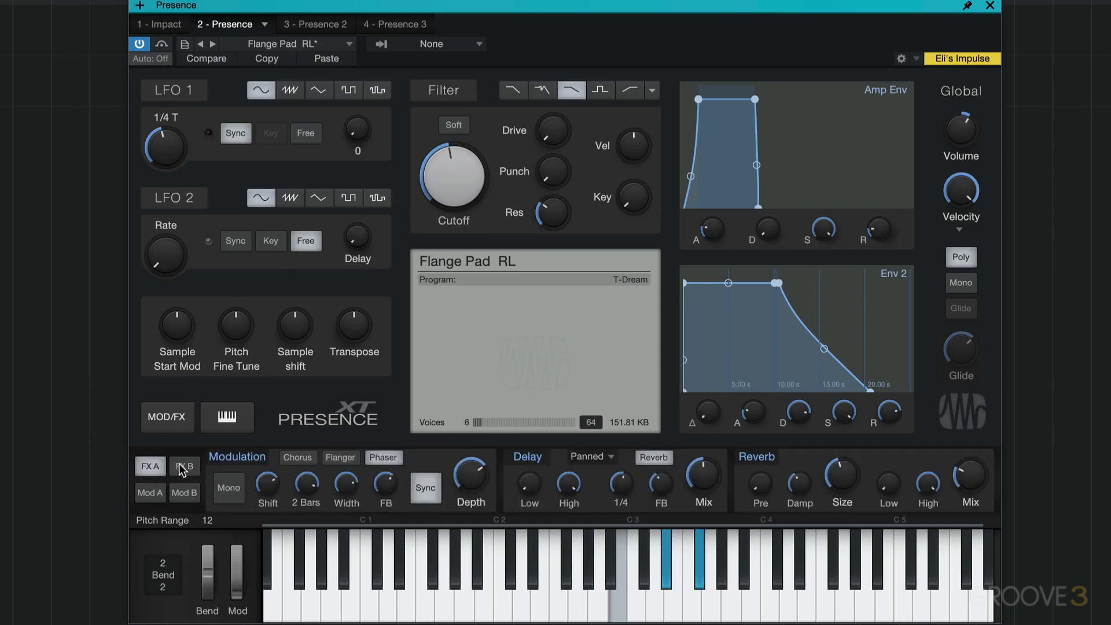
click(189, 470)
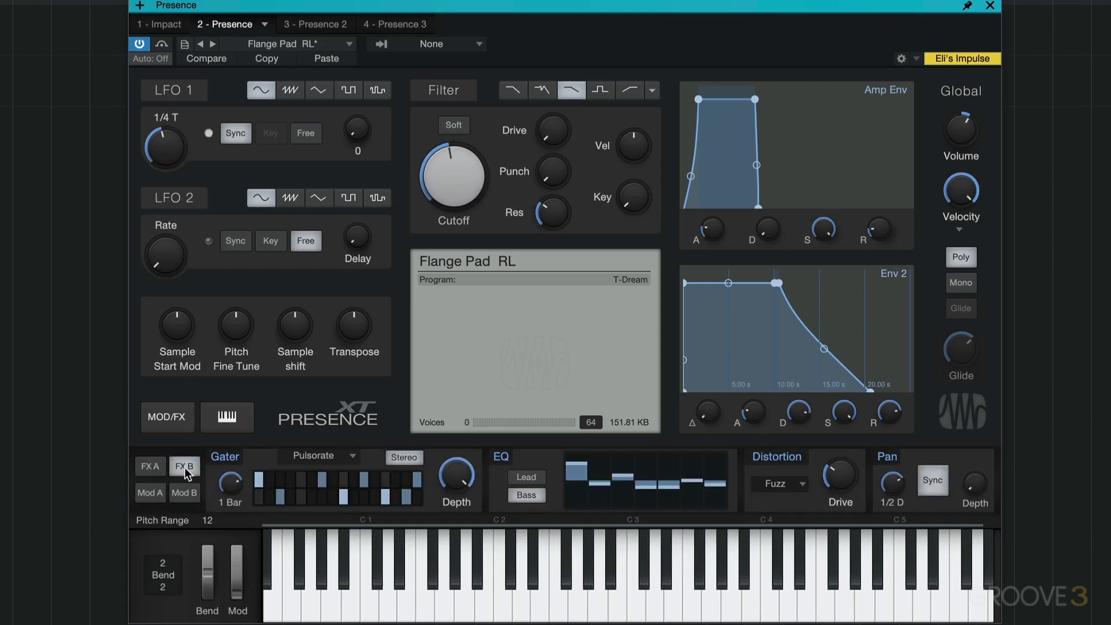